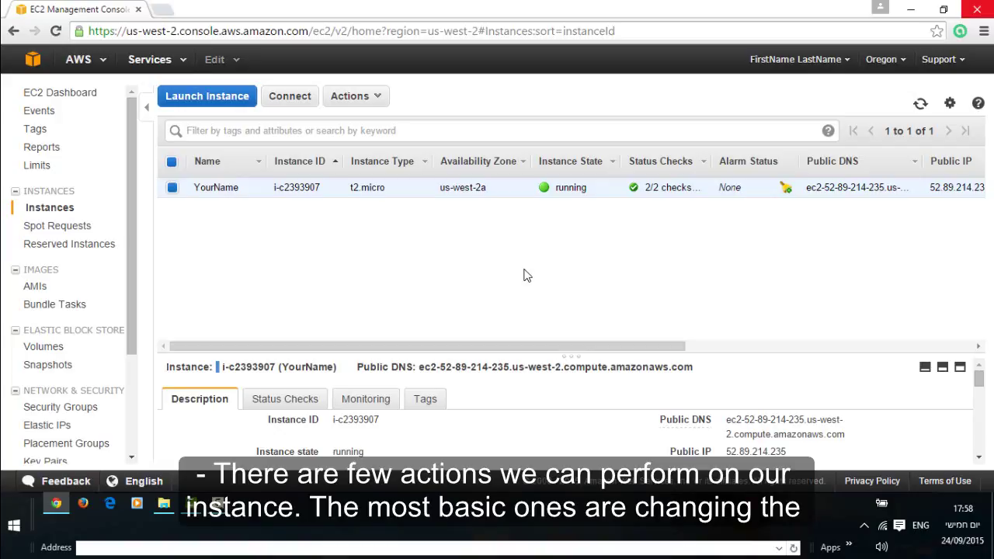
# Step: Expand the running t2.micro instance's Instance State and Networking menus to reveal Change Security Groups
pyautogui.rightClick(400, 196)
pyautogui.moveTo(466, 247)
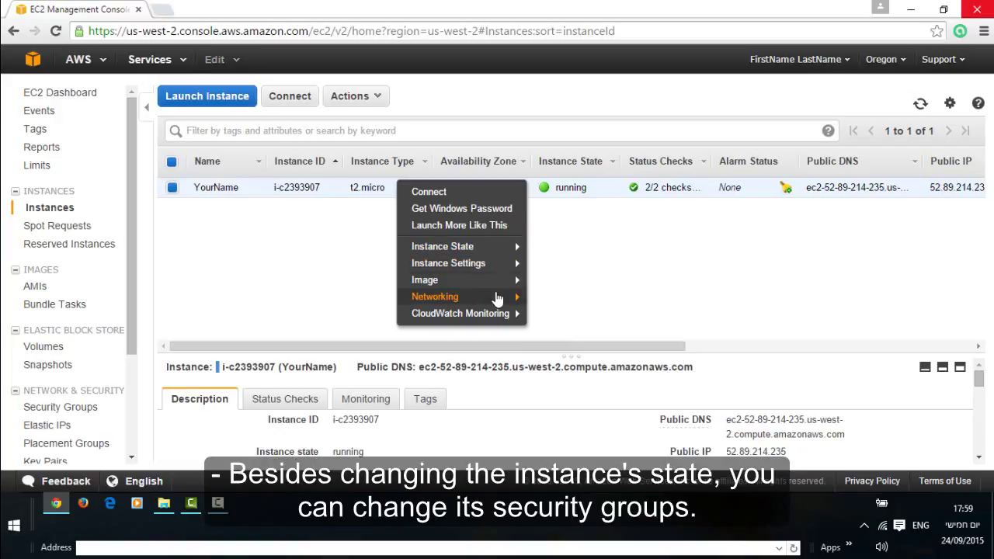
pyautogui.moveTo(497, 296)
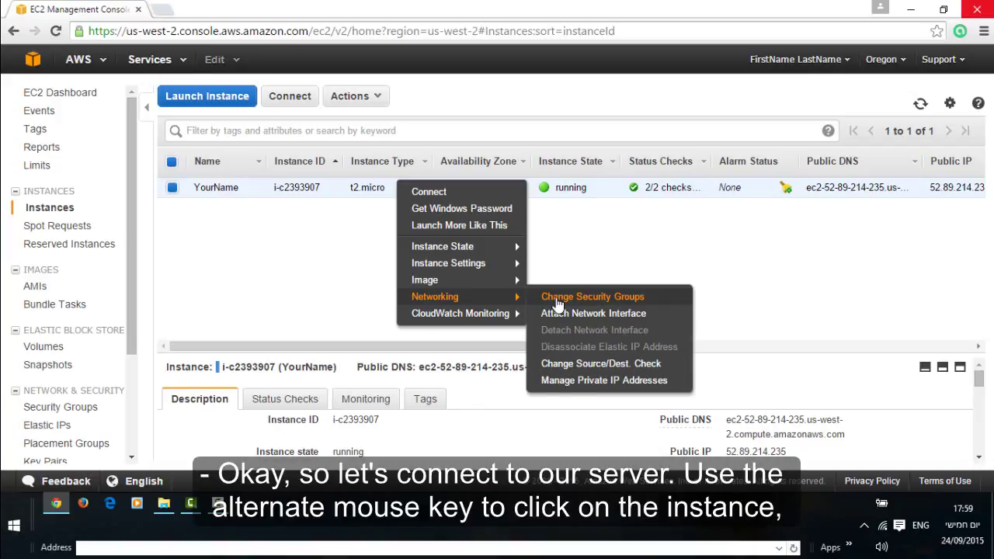
# Step: From the instance's Connect details, download 52.89.214.235.rdp and show it in the Downloads folder
pyautogui.click(557, 264)
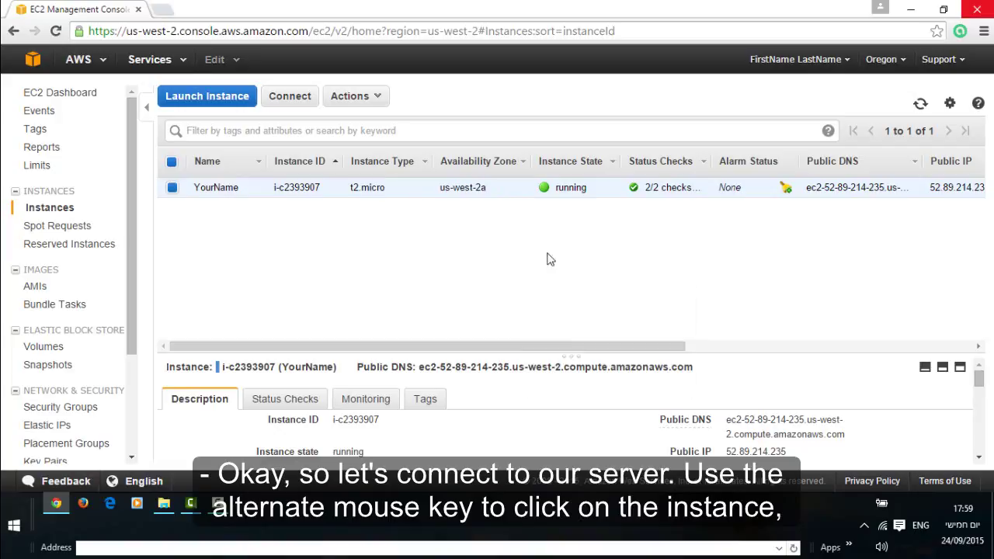
pyautogui.rightClick(418, 191)
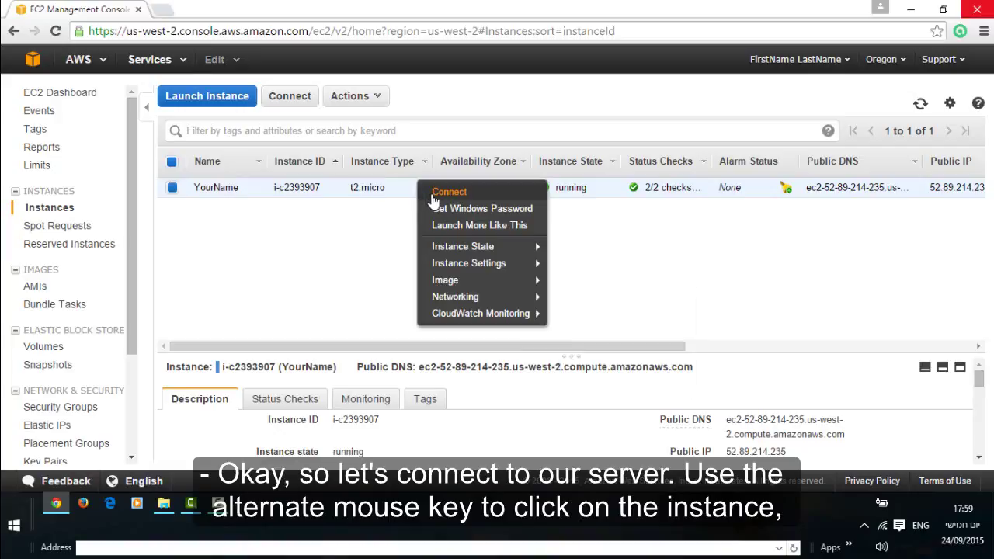
pyautogui.click(432, 195)
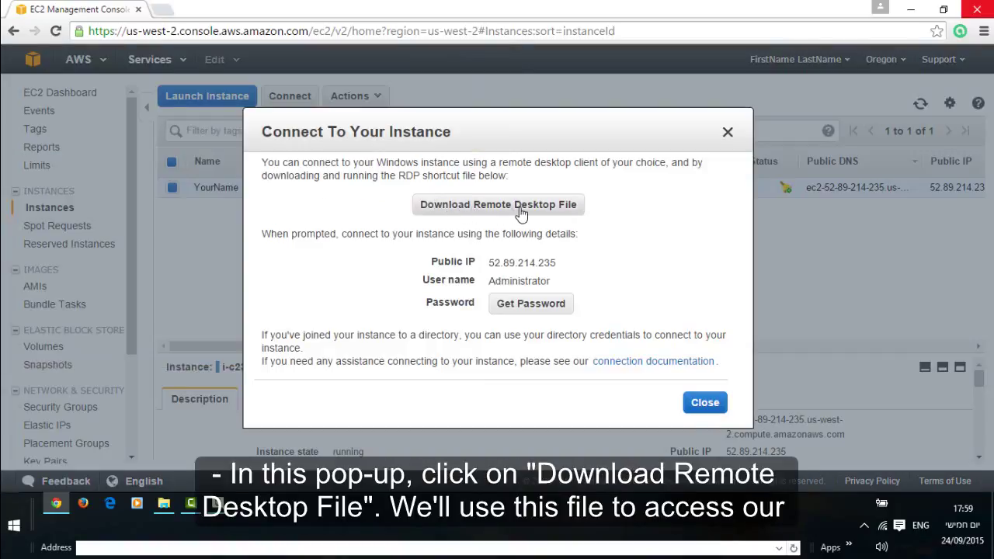
pyautogui.click(520, 213)
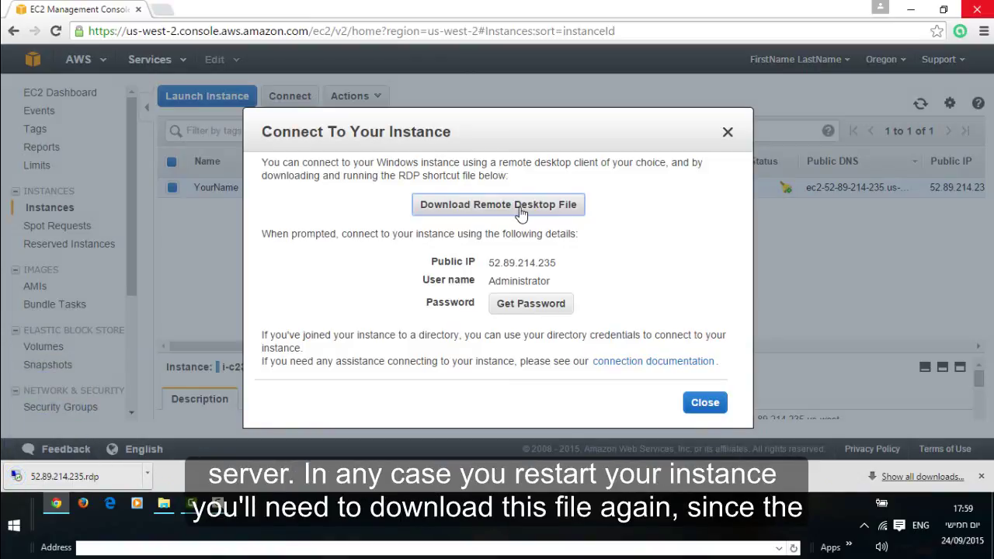
pyautogui.click(147, 477)
pyautogui.click(191, 429)
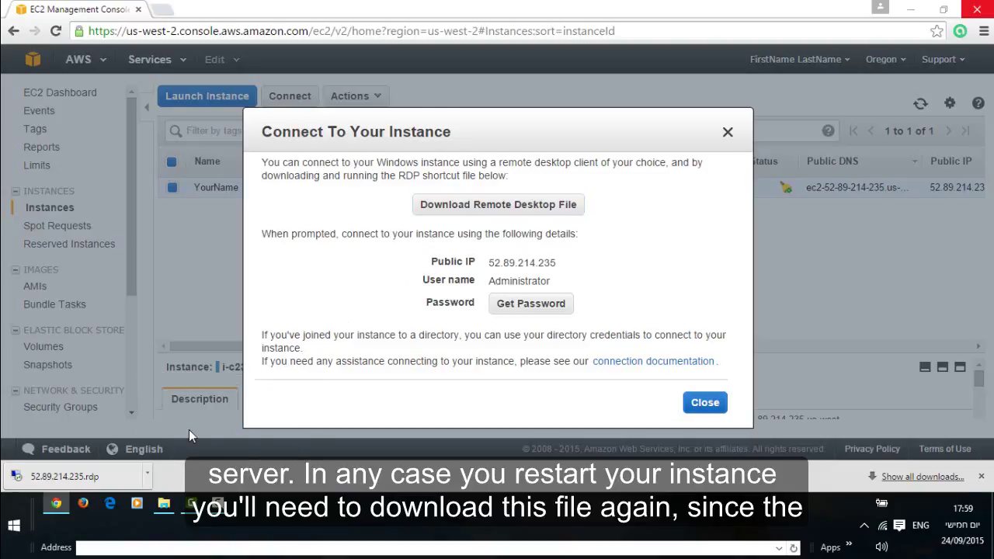
# Step: In Downloads, cut MyServer.pem and the 52.89.214.235 Remote Desktop file
pyautogui.moveTo(164, 503)
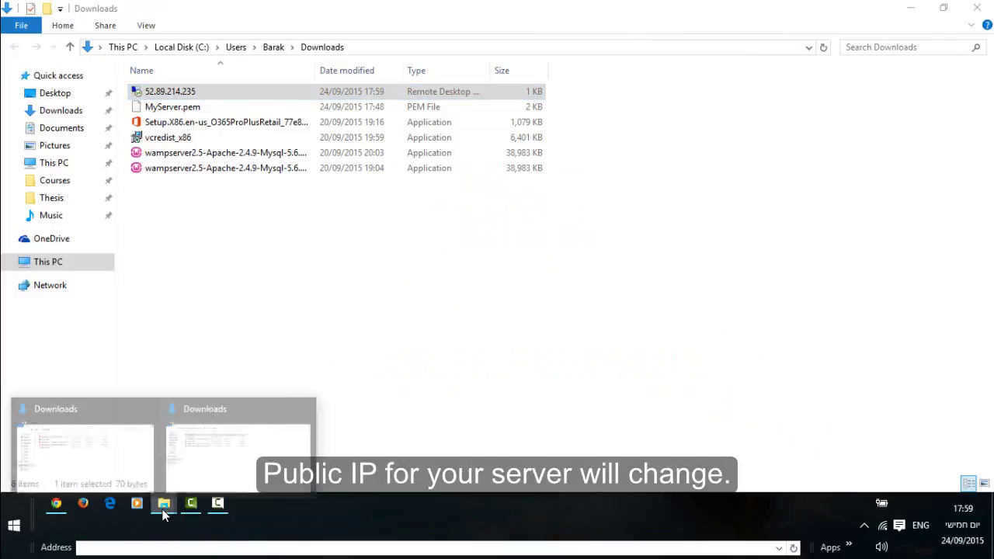
pyautogui.click(304, 402)
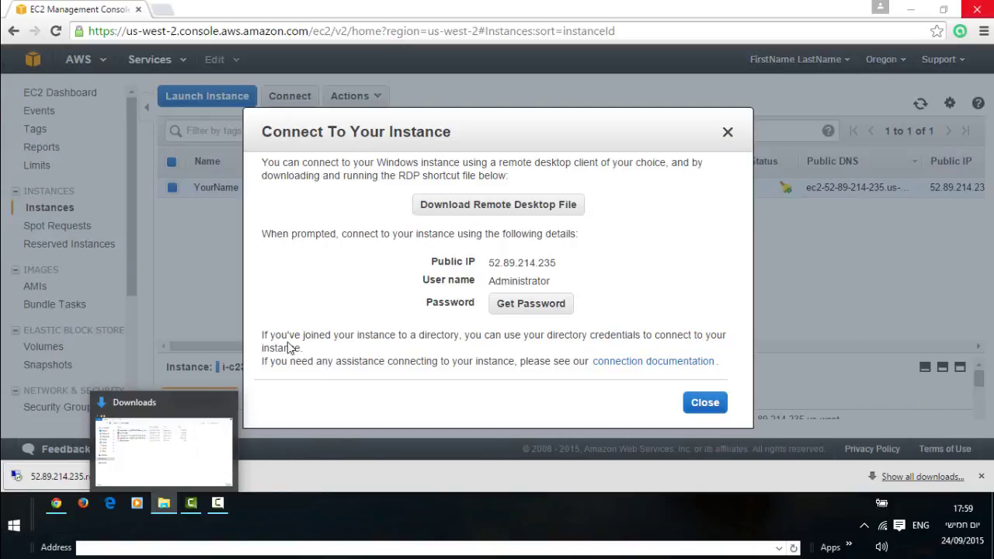
pyautogui.click(211, 423)
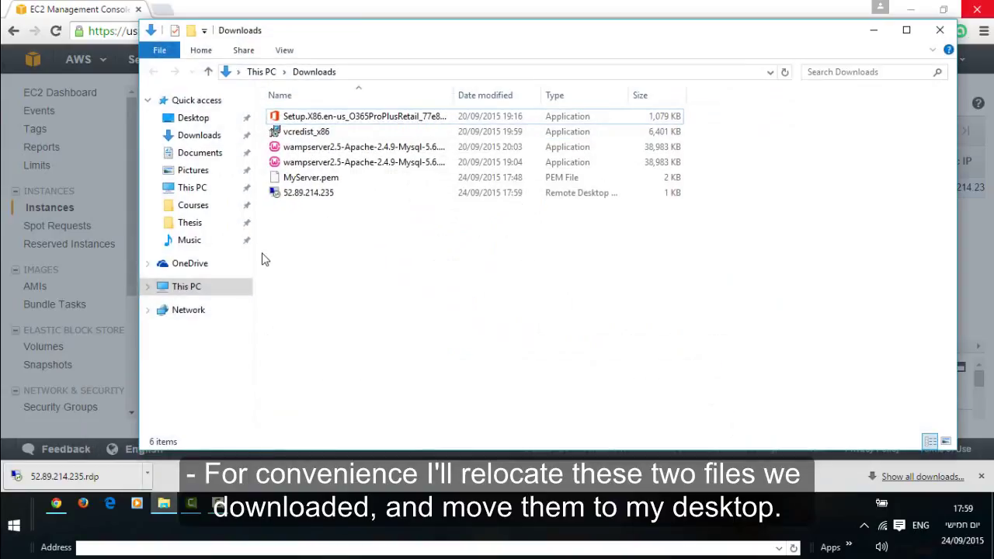
pyautogui.click(311, 178)
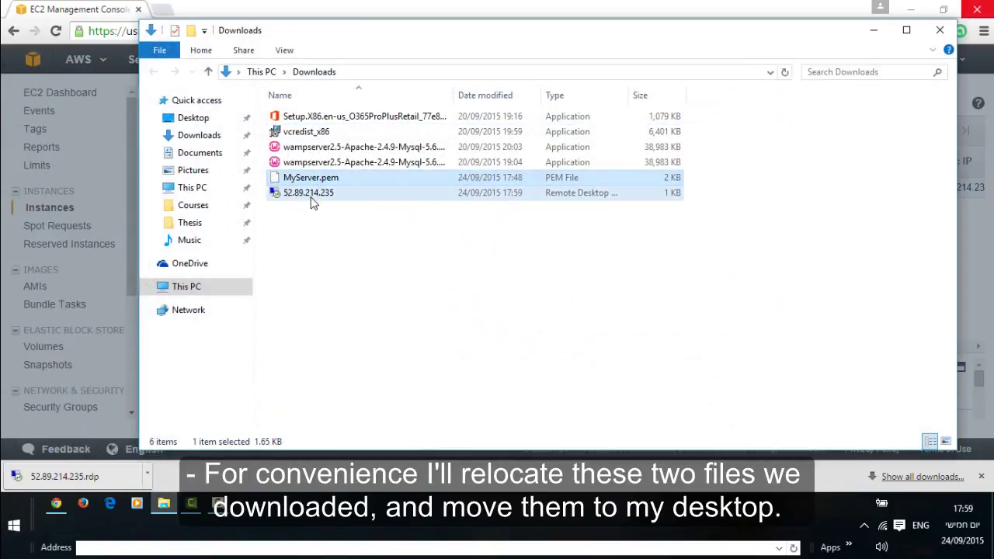
pyautogui.keyDown('ctrl'); pyautogui.click(312, 193); pyautogui.keyUp('ctrl')
pyautogui.rightClick(312, 194)
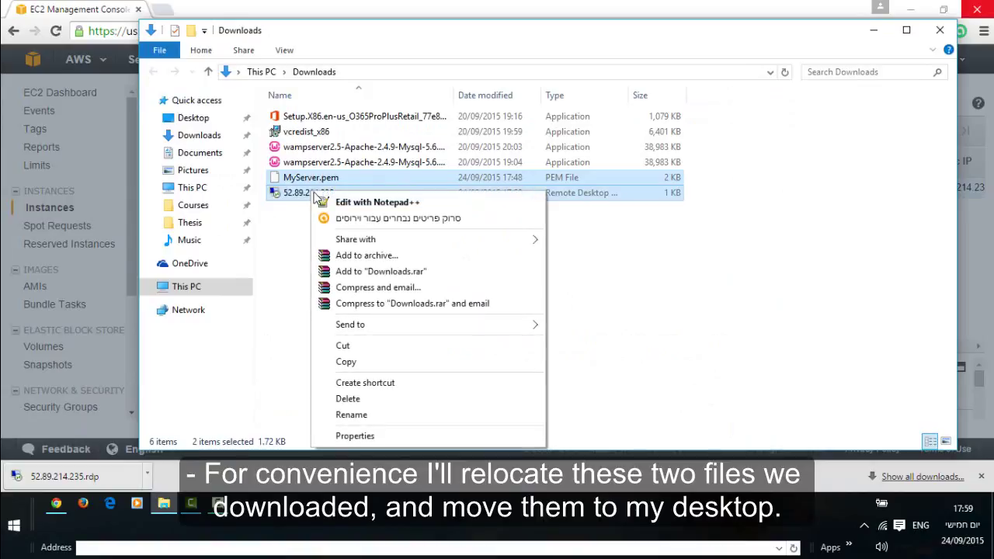
pyautogui.click(355, 343)
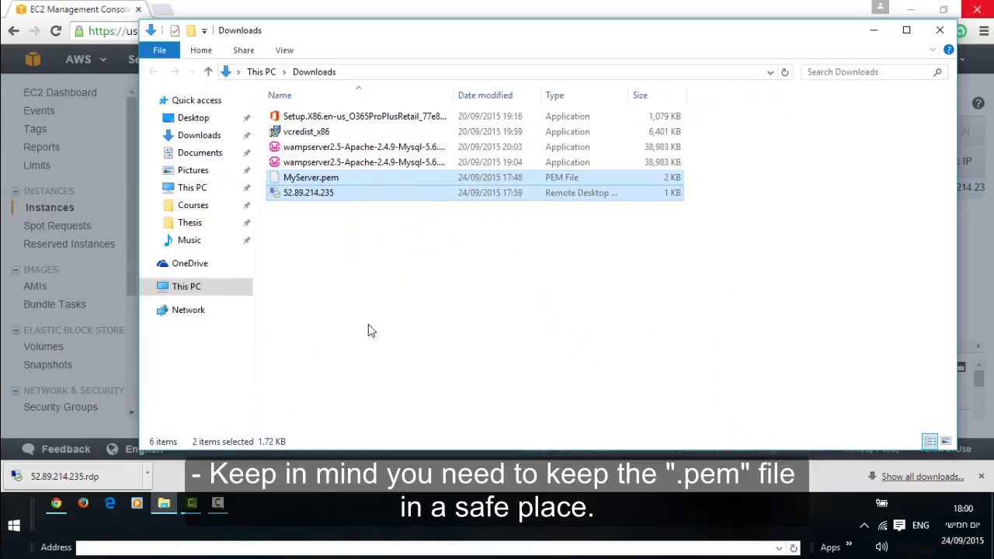
# Step: Paste both files onto the desktop and line them up in the left column
pyautogui.click(991, 511)
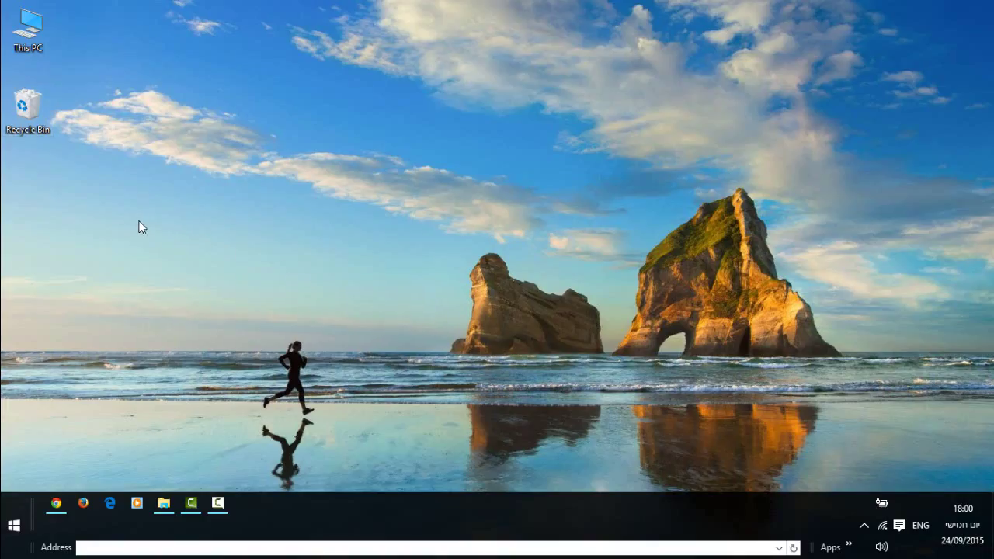
pyautogui.rightClick(140, 227)
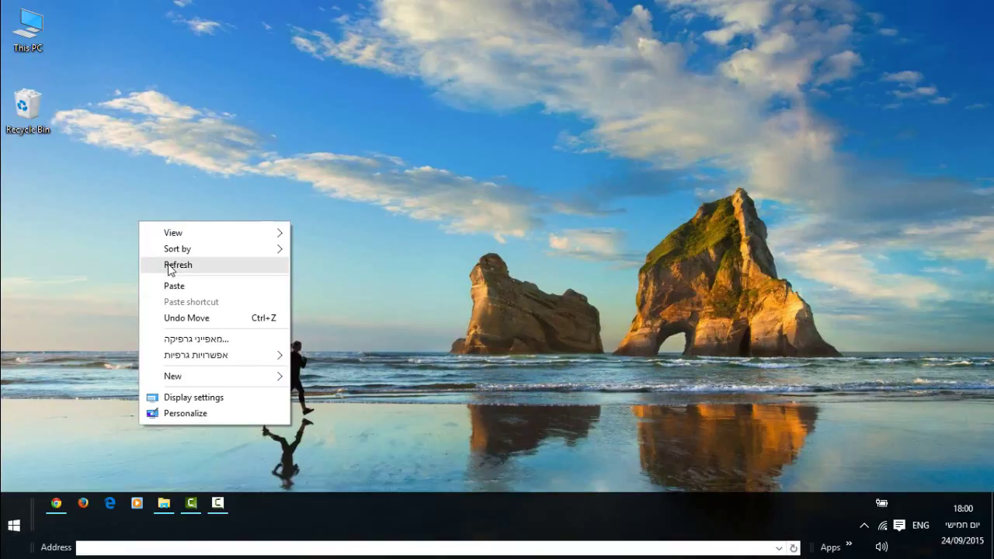
pyautogui.click(175, 287)
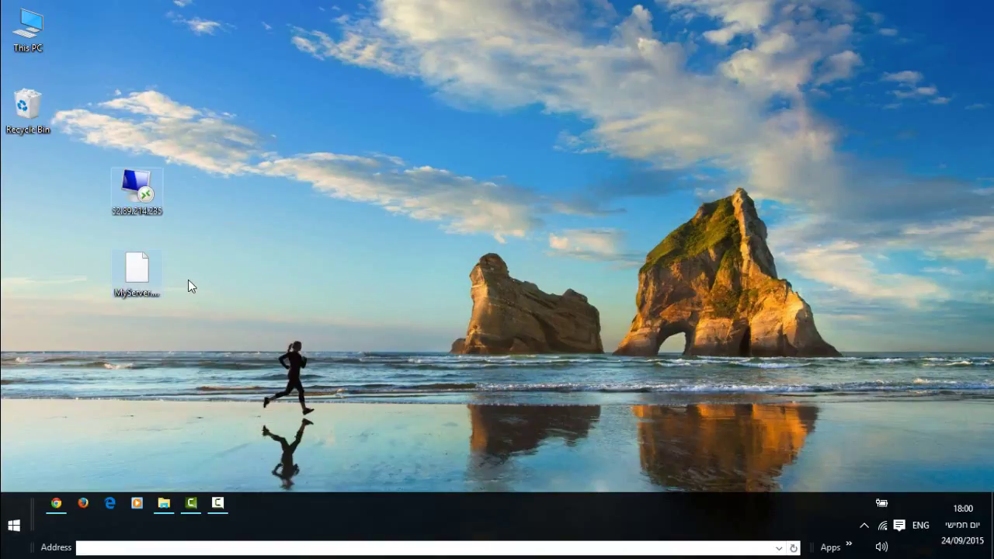
pyautogui.moveTo(117, 214); pyautogui.dragTo(35, 211)
pyautogui.moveTo(137, 272); pyautogui.dragTo(39, 272)
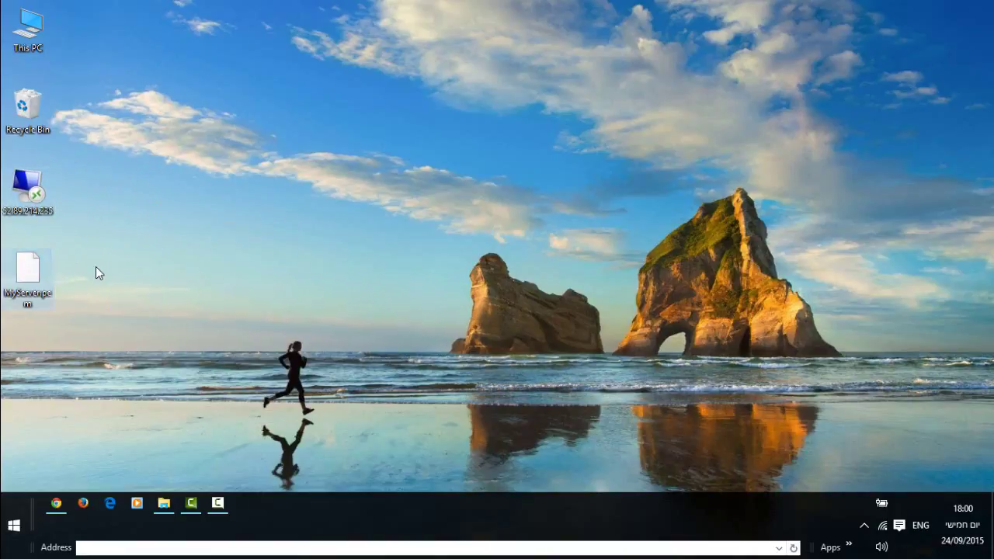
# Step: Return to the instance's connection details showing public IP 52.89.214.235
pyautogui.click(35, 231)
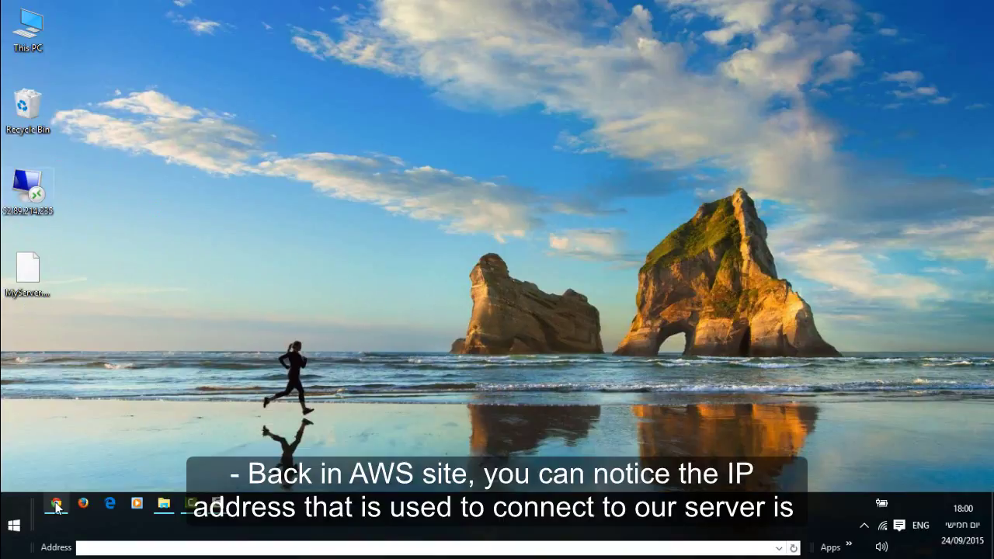
pyautogui.click(55, 503)
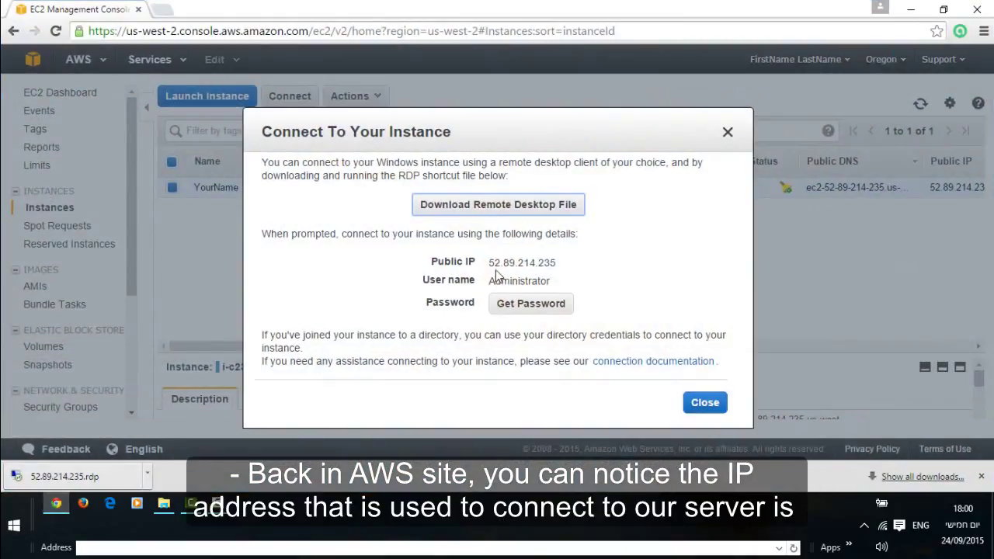
pyautogui.moveTo(489, 263); pyautogui.dragTo(556, 264)
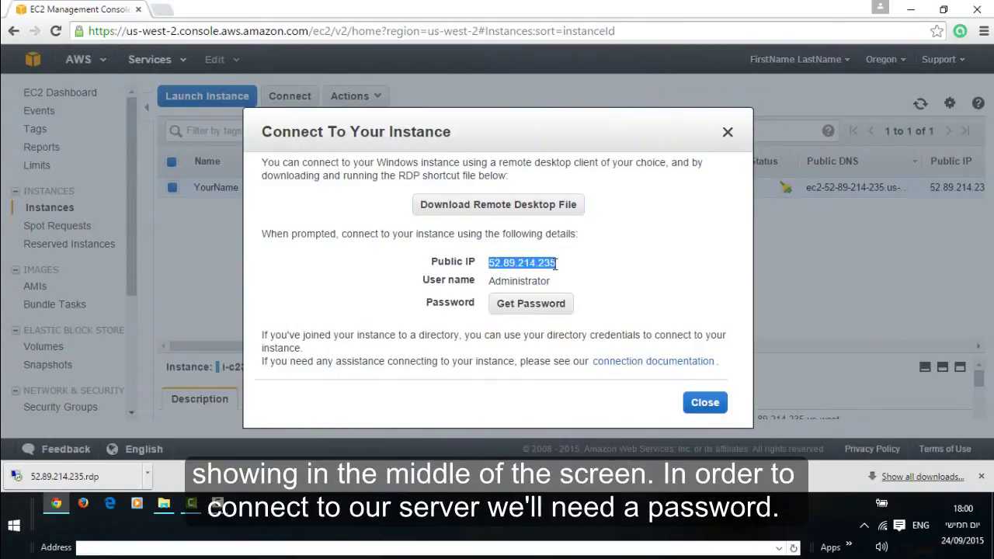
pyautogui.click(534, 277)
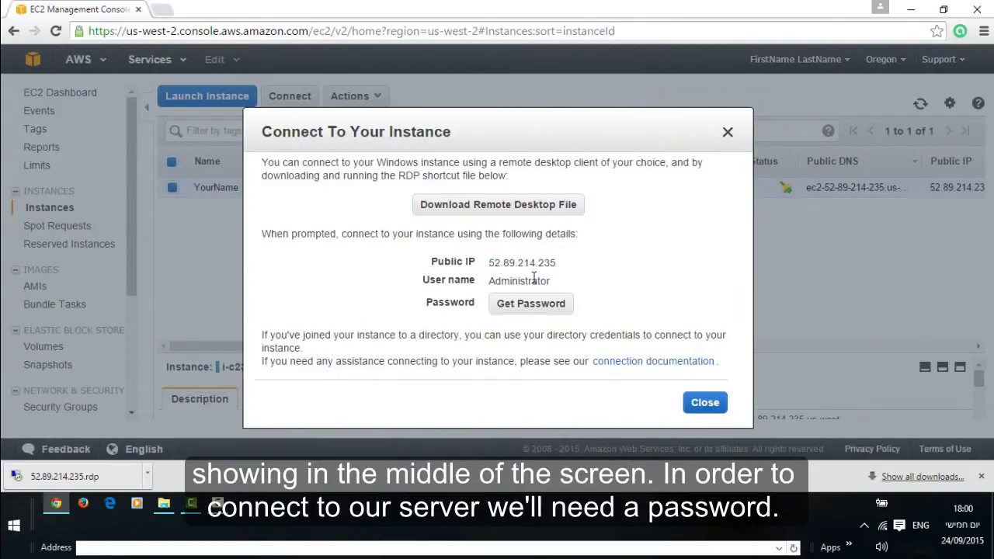
# Step: Decrypt the administrator password using the MyServer.pem key pair from the Desktop
pyautogui.click(532, 304)
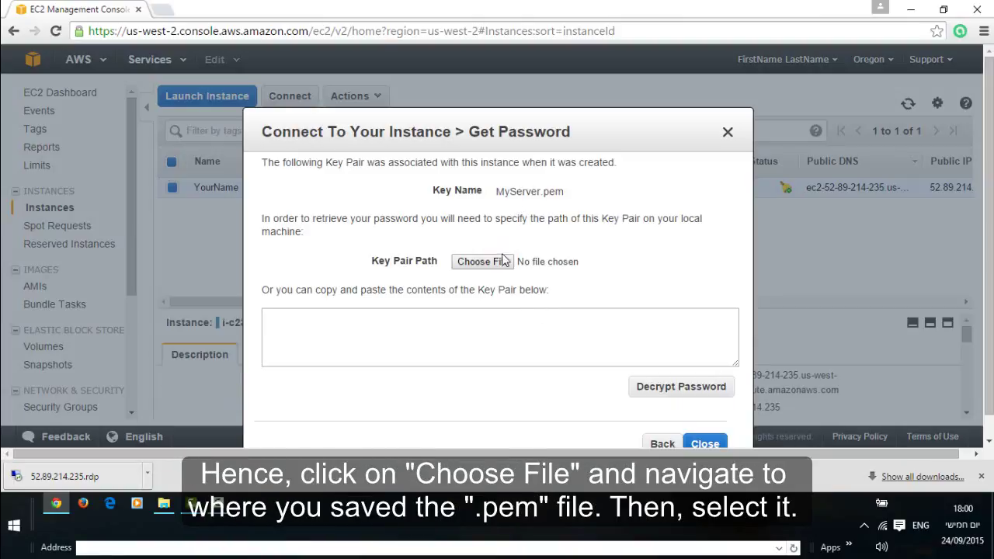
pyautogui.click(502, 264)
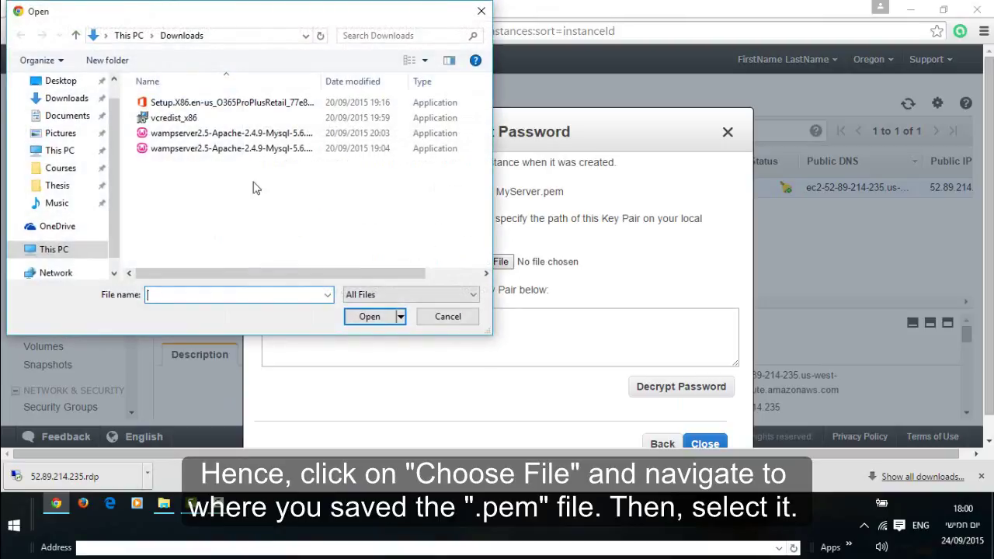
pyautogui.click(72, 84)
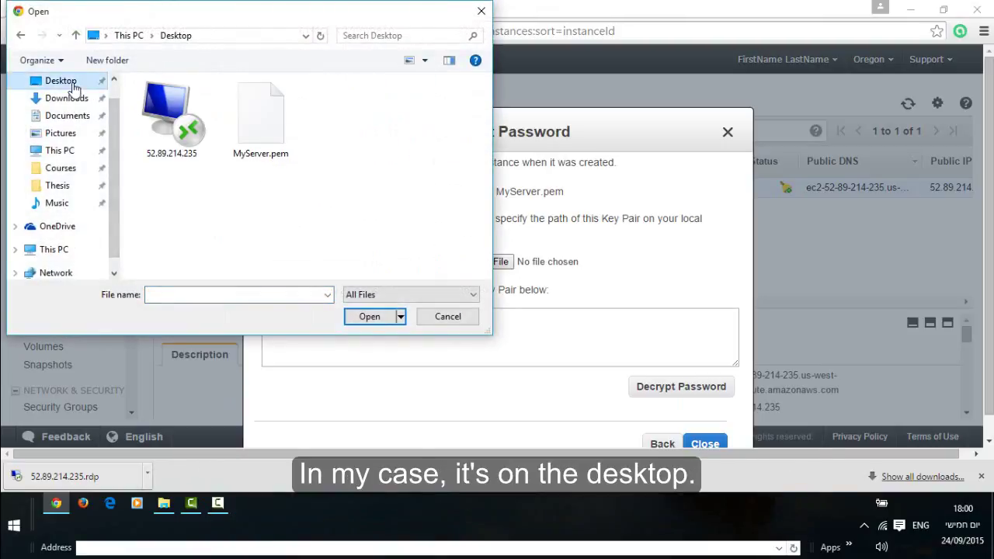
pyautogui.click(257, 127)
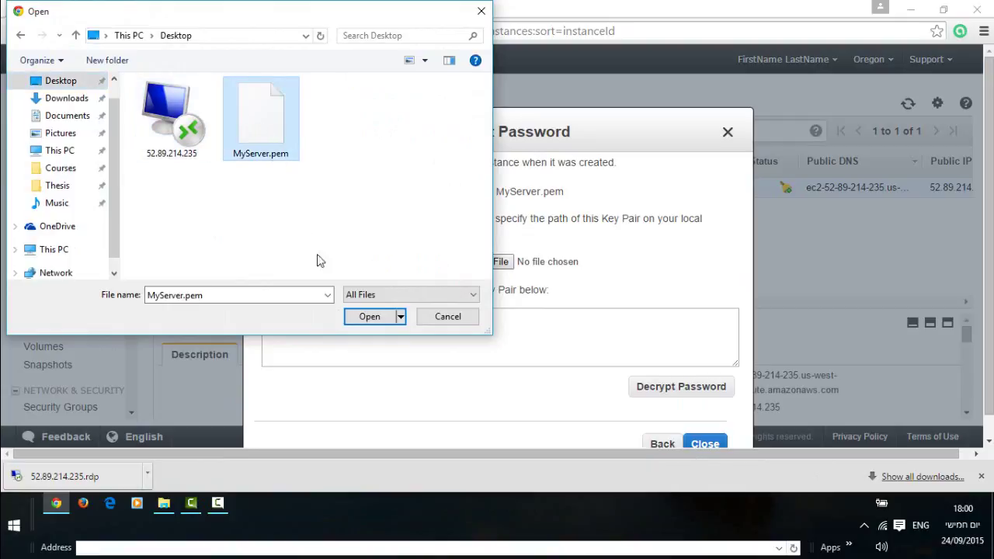
pyautogui.click(366, 317)
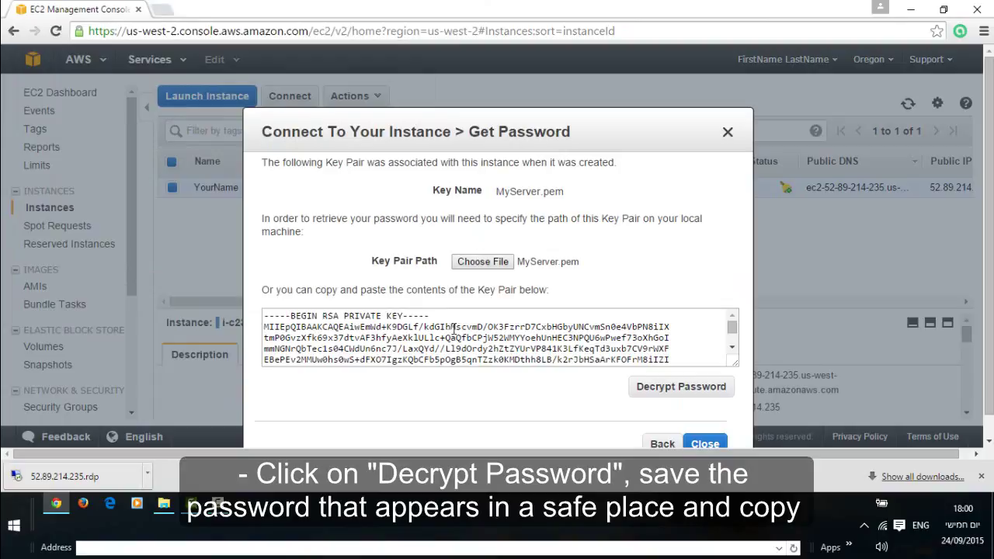
pyautogui.click(663, 394)
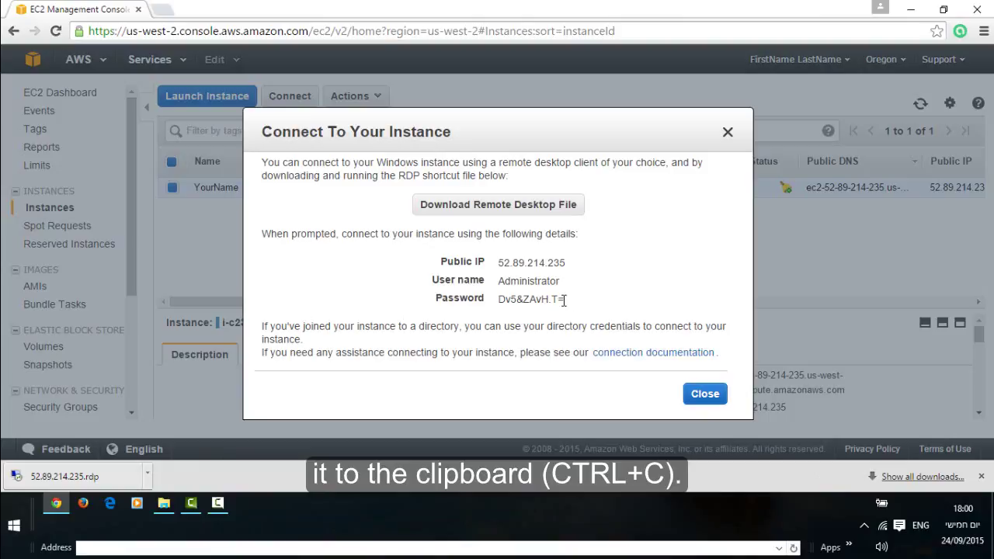
# Step: Copy the decrypted administrator password, then close the connection details and the browser
pyautogui.moveTo(564, 305); pyautogui.dragTo(501, 303)
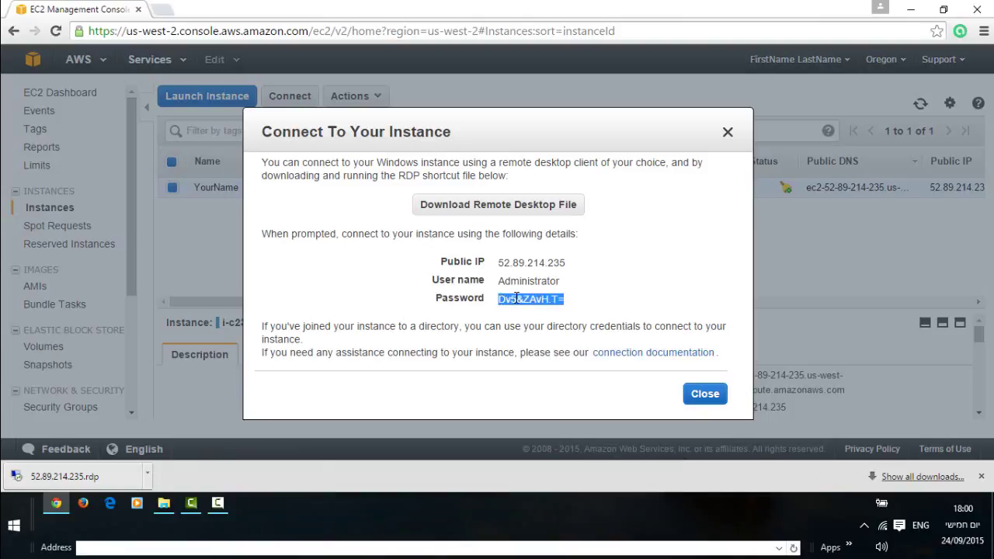
pyautogui.rightClick(515, 299)
pyautogui.click(542, 309)
pyautogui.click(705, 396)
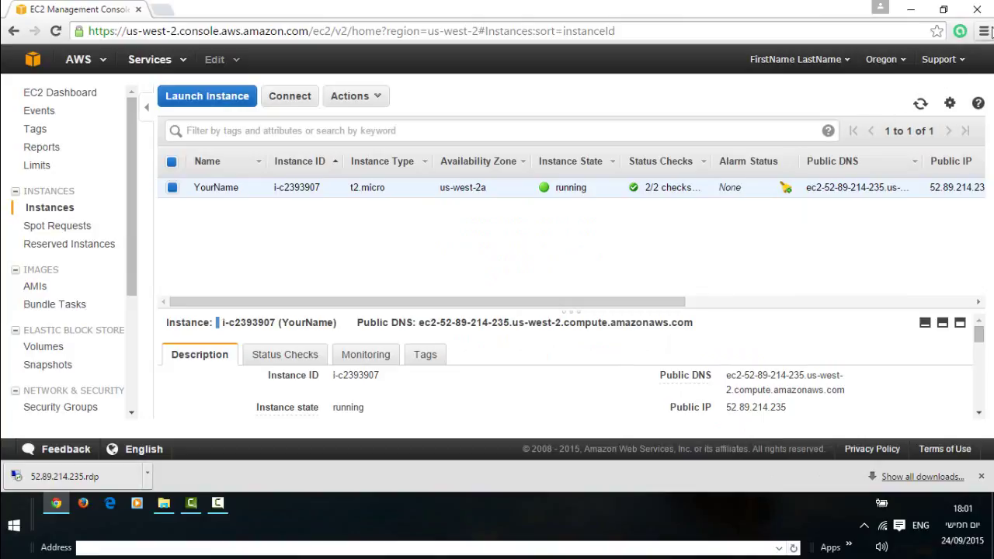
pyautogui.click(980, 14)
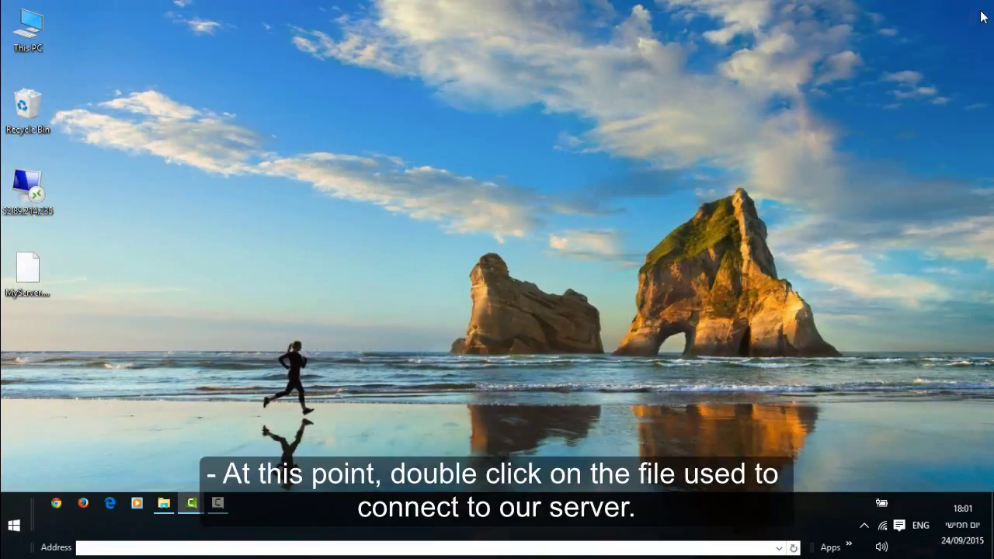
# Step: Launch the 52.89.214.235 RDP file and accept the publisher prompt without asking again
pyautogui.doubleClick(24, 196)
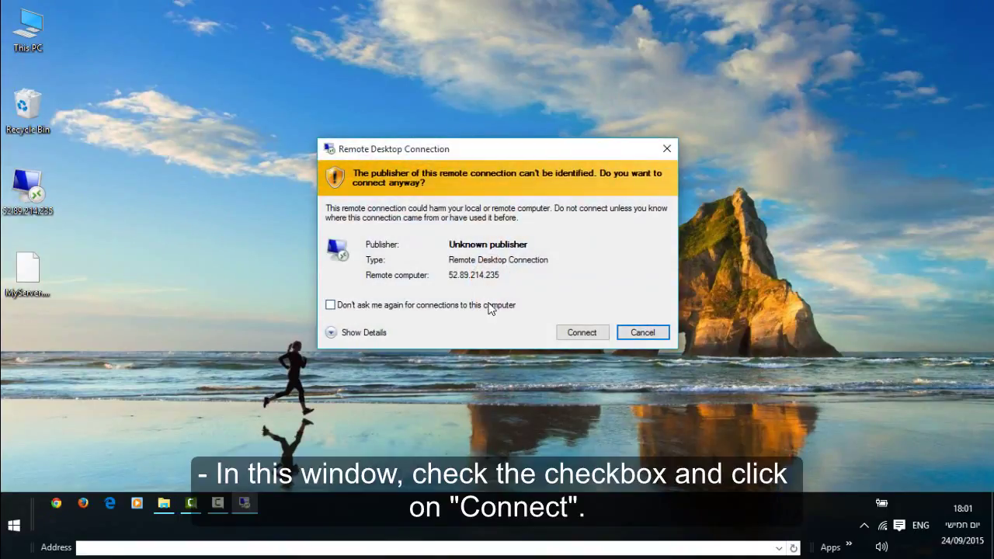
pyautogui.click(489, 307)
pyautogui.click(372, 334)
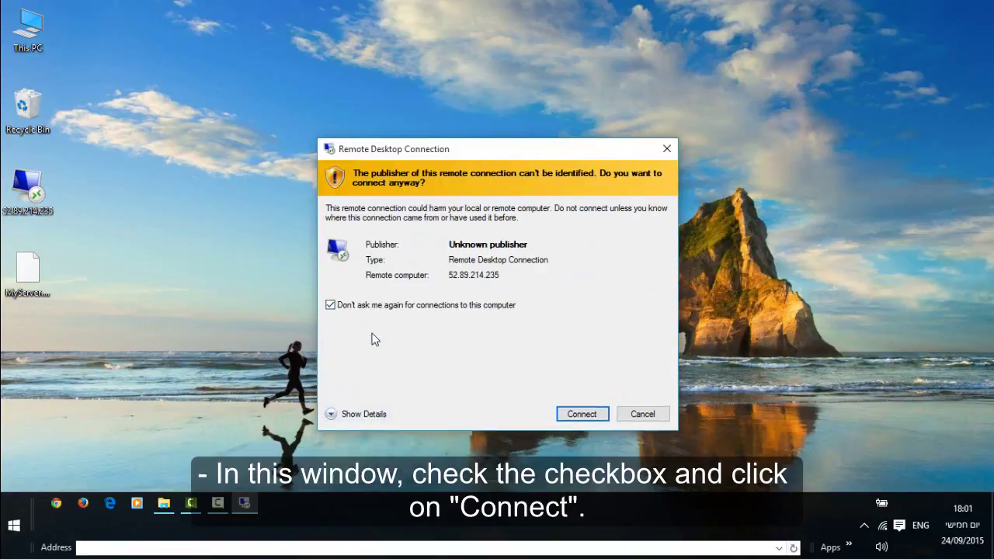
pyautogui.click(370, 423)
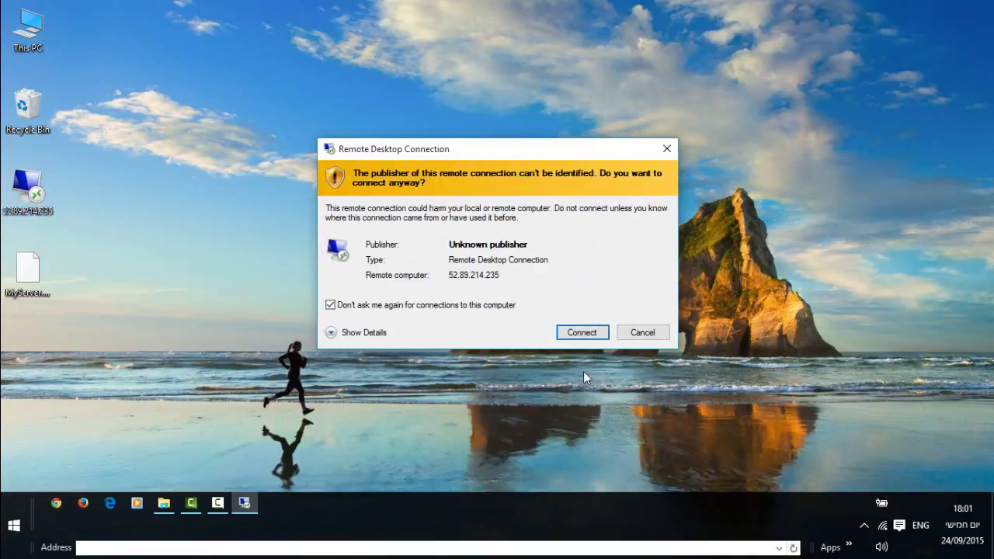
pyautogui.click(588, 334)
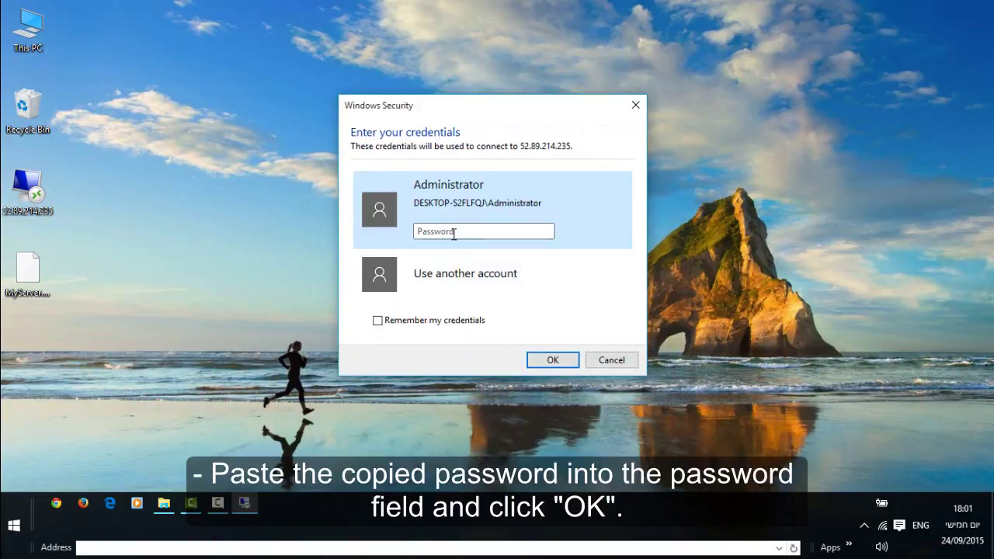
# Step: Paste the administrator password, remember the credentials, and accept the certificate warning permanently
pyautogui.rightClick(454, 232)
pyautogui.click(483, 294)
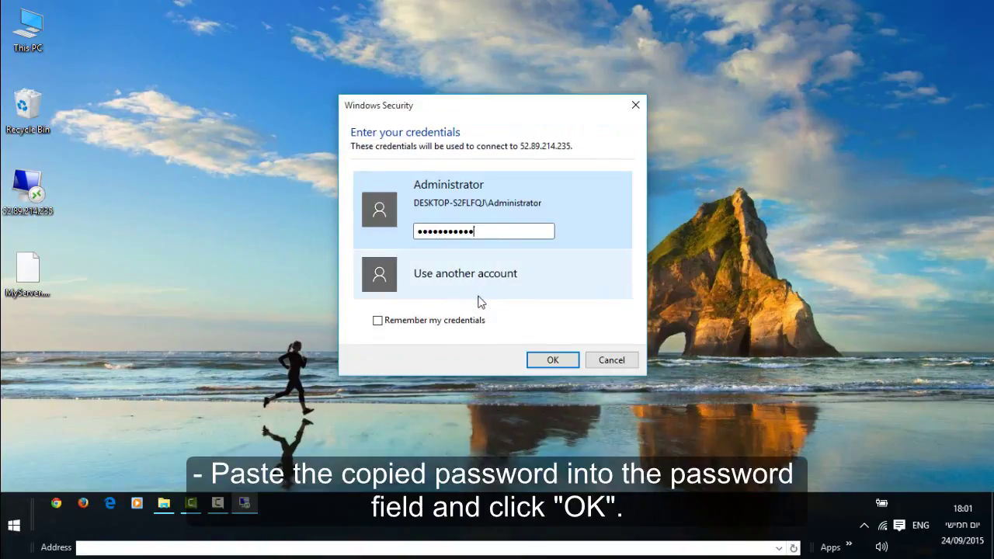
pyautogui.click(413, 320)
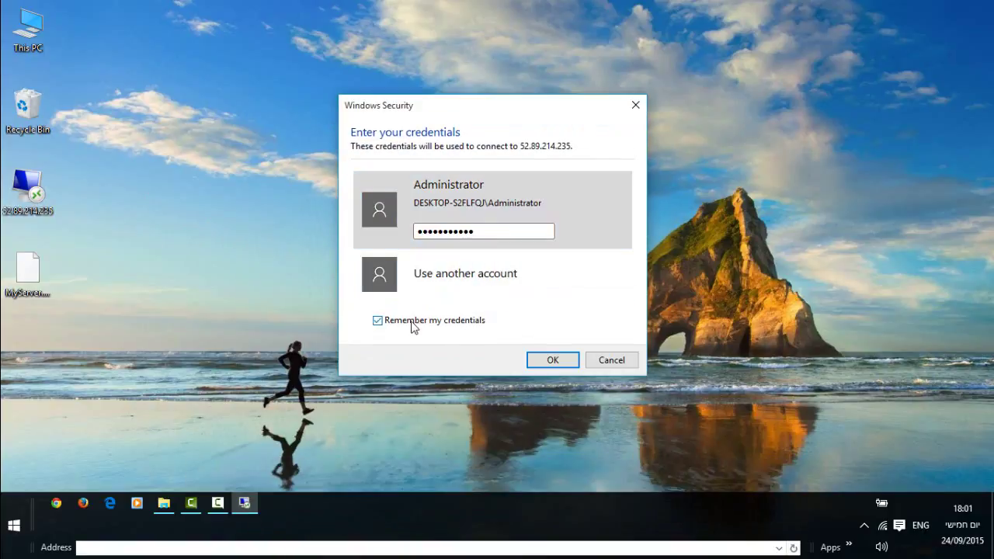
pyautogui.click(549, 361)
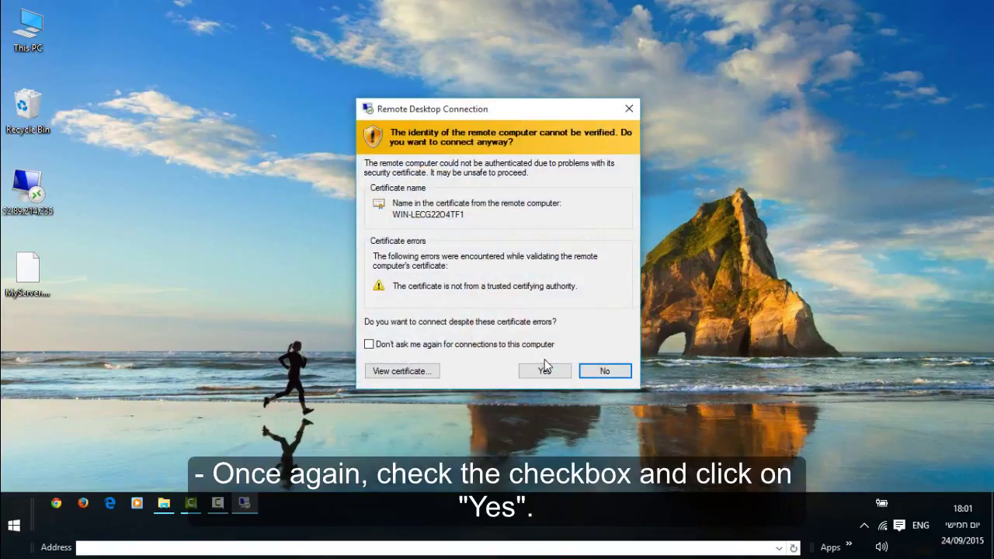
pyautogui.click(465, 345)
pyautogui.click(544, 371)
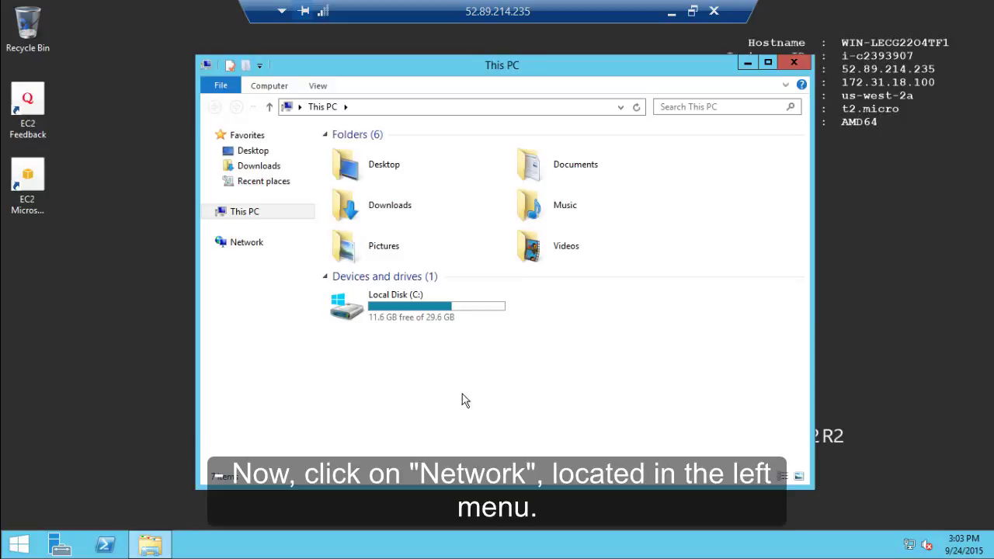
# Step: Go from File Explorer's Network location through Network and Sharing Center to Windows Firewall
pyautogui.click(247, 243)
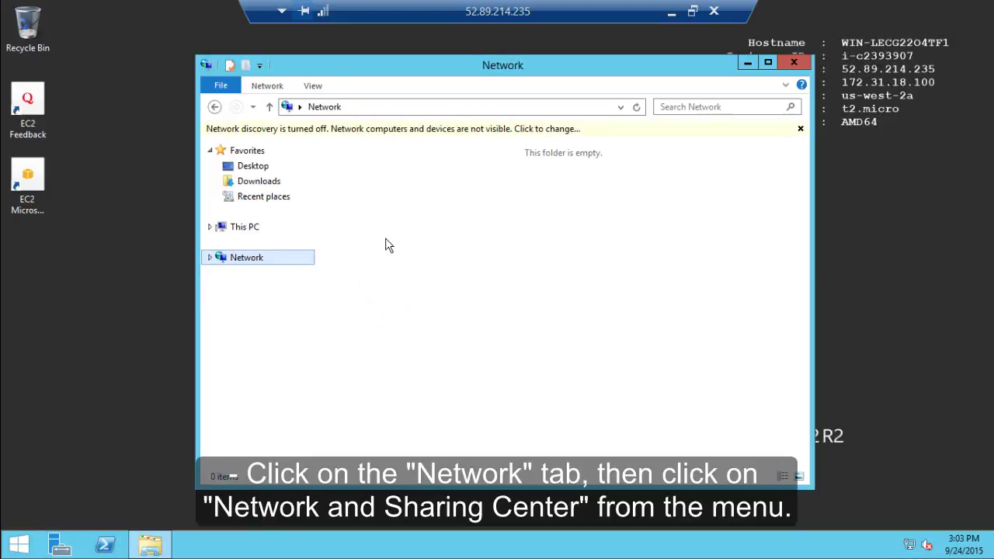
pyautogui.click(286, 88)
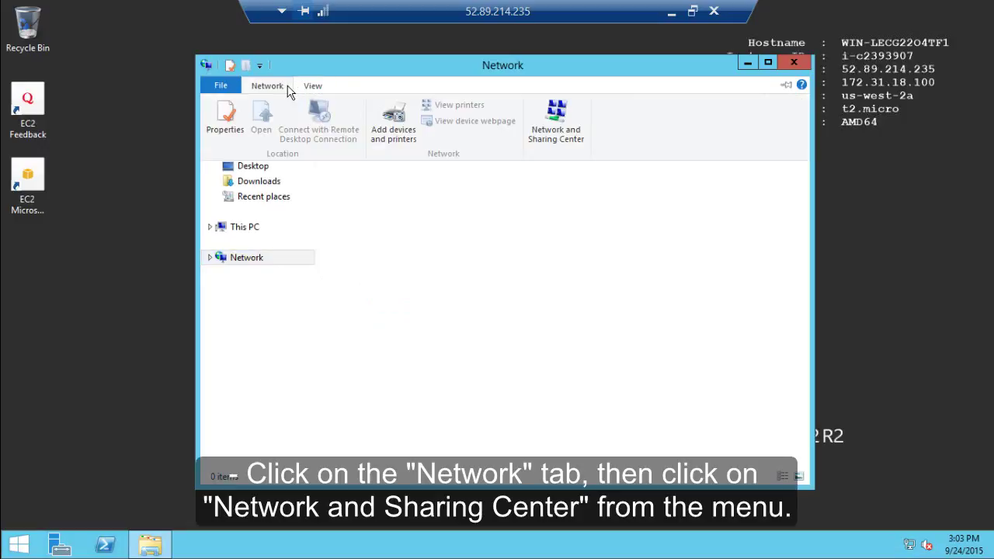
pyautogui.click(558, 131)
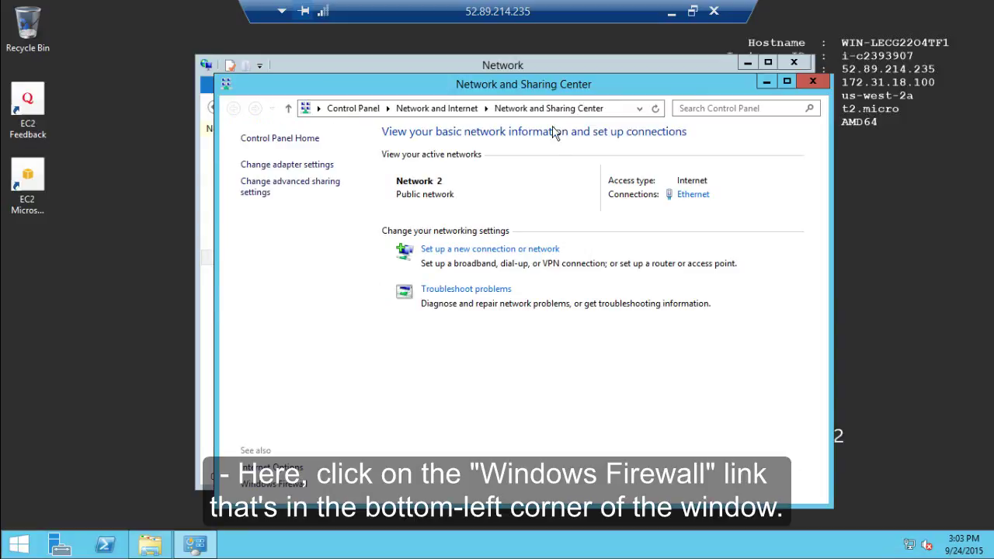
pyautogui.click(292, 483)
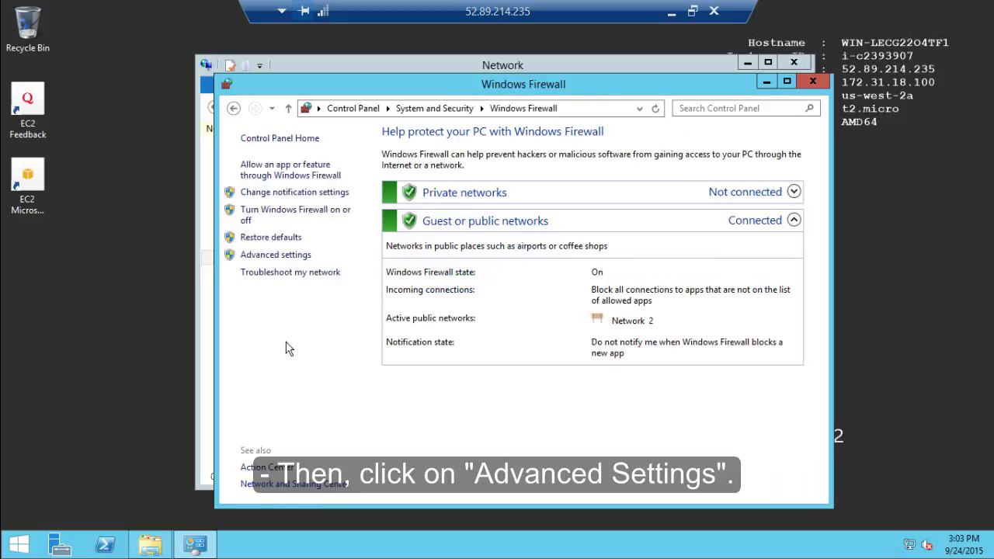
# Step: In Advanced settings' Firewall Properties, set Inbound connections to Allow on Domain, Private and Public profiles
pyautogui.click(281, 257)
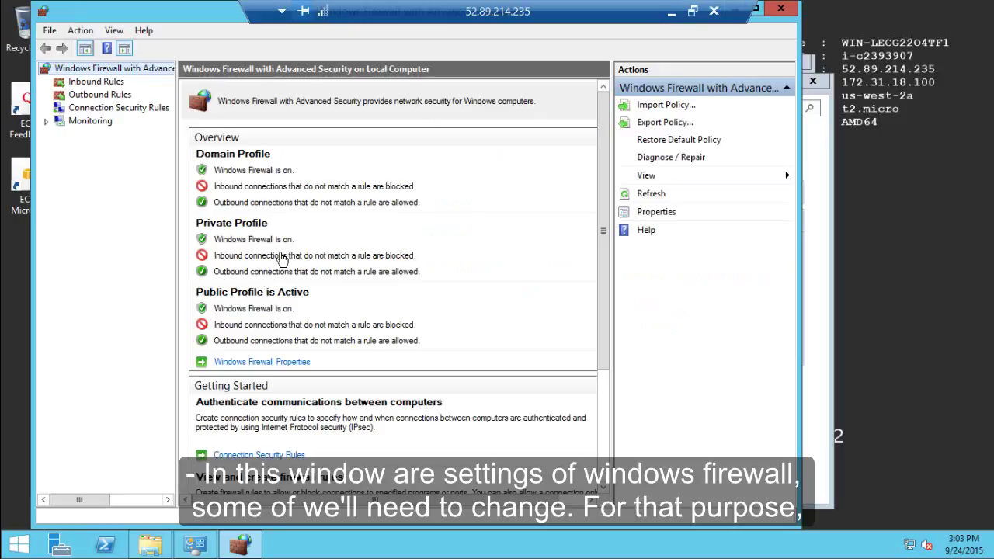
pyautogui.click(272, 368)
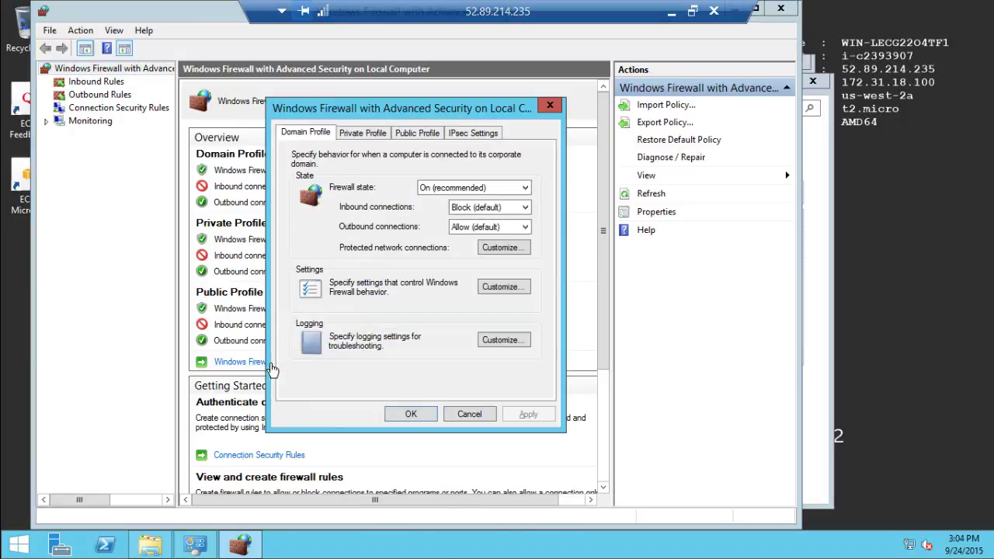
pyautogui.click(468, 212)
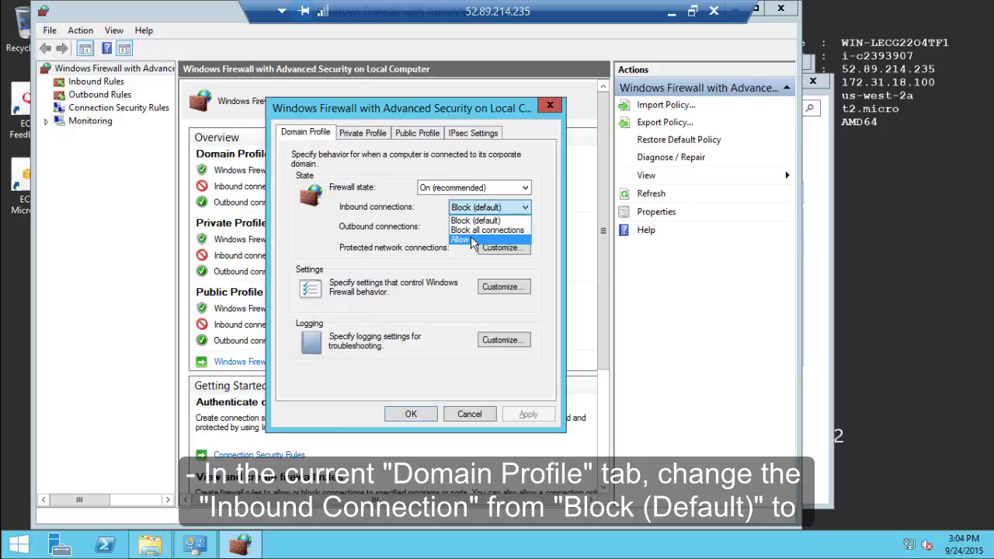
pyautogui.click(472, 241)
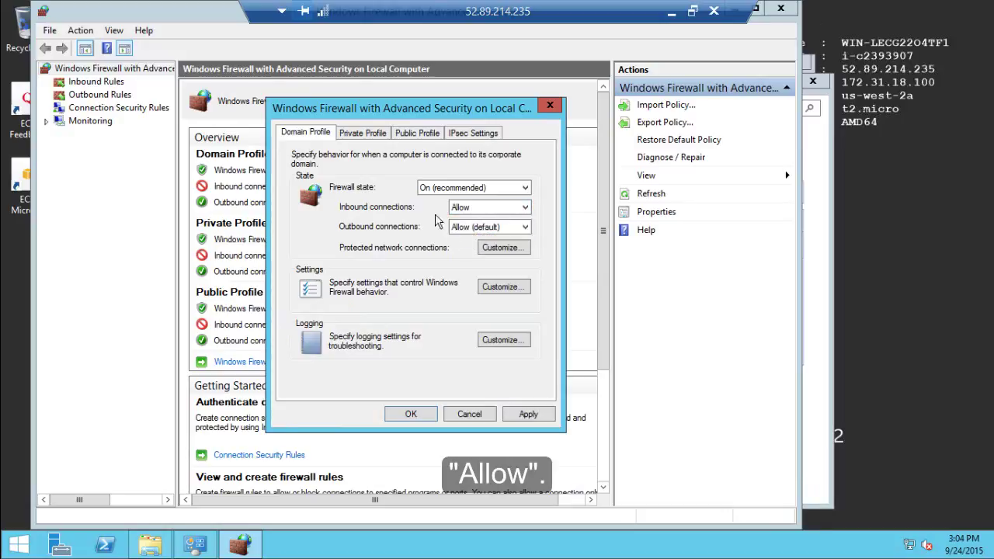
pyautogui.click(362, 136)
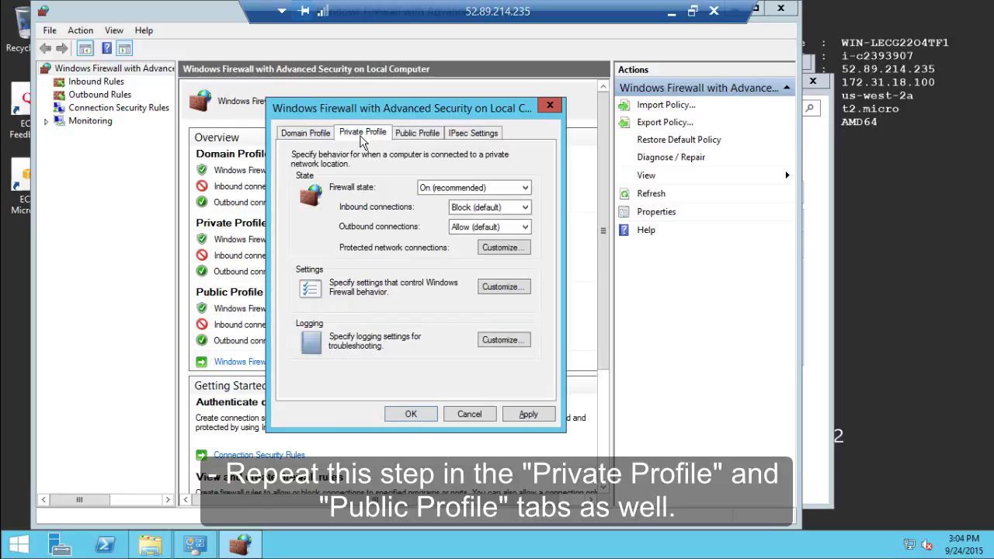
pyautogui.click(469, 208)
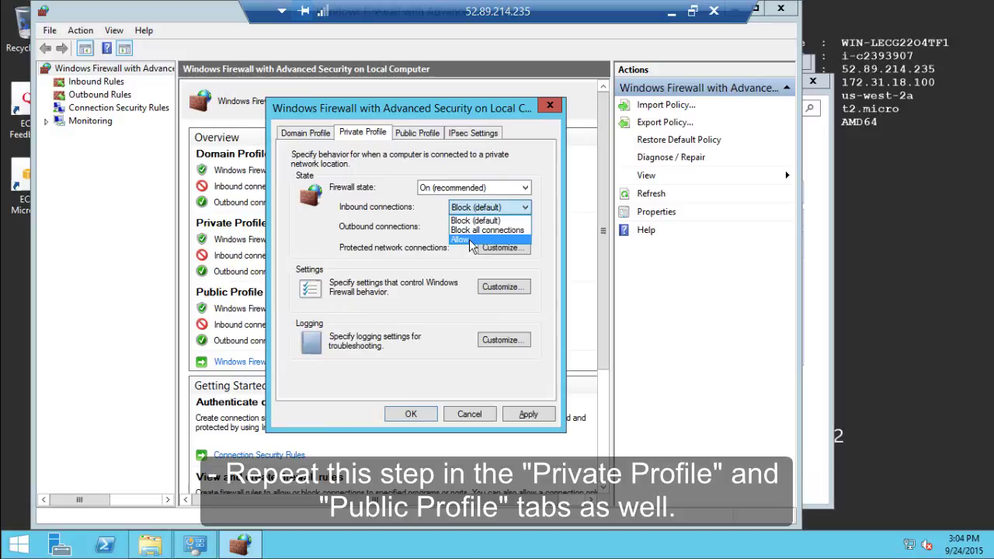
pyautogui.click(469, 240)
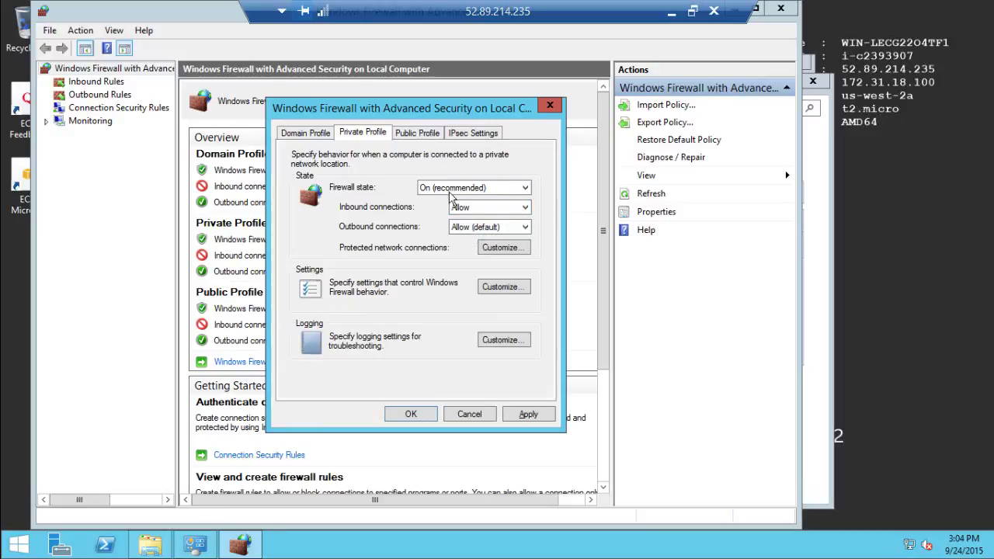
pyautogui.click(417, 135)
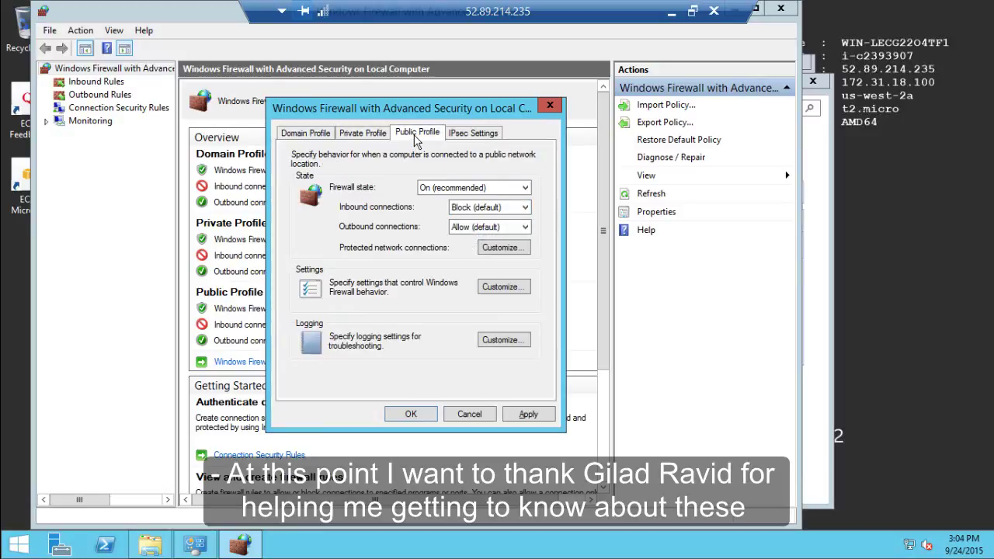
pyautogui.click(471, 206)
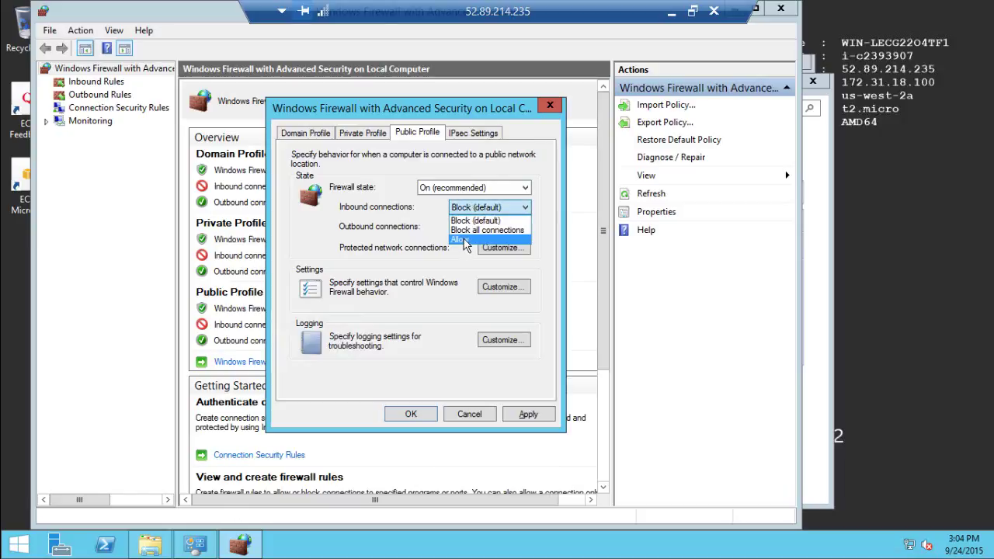
pyautogui.click(463, 239)
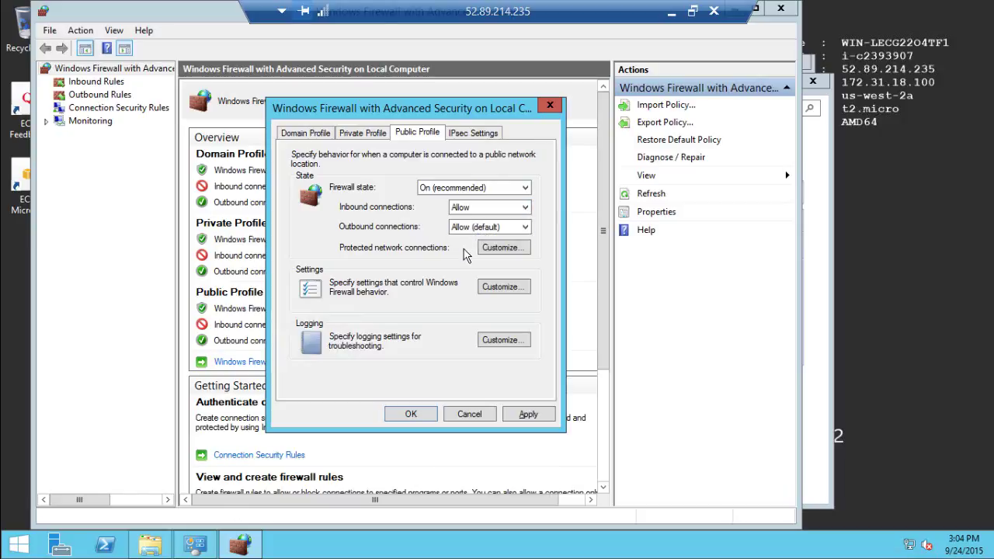
pyautogui.click(413, 416)
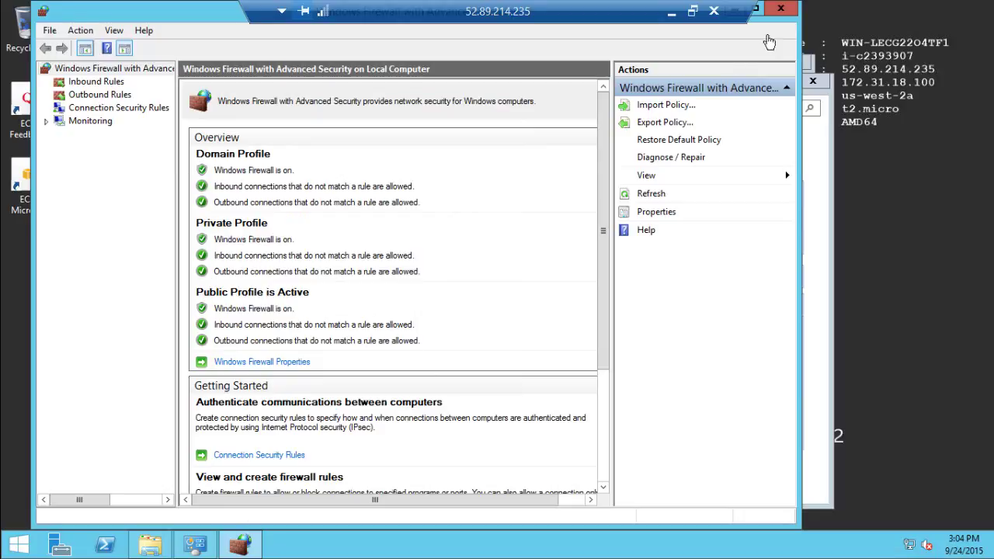
# Step: Close both firewall windows and return to the desktop with the Network window
pyautogui.click(775, 12)
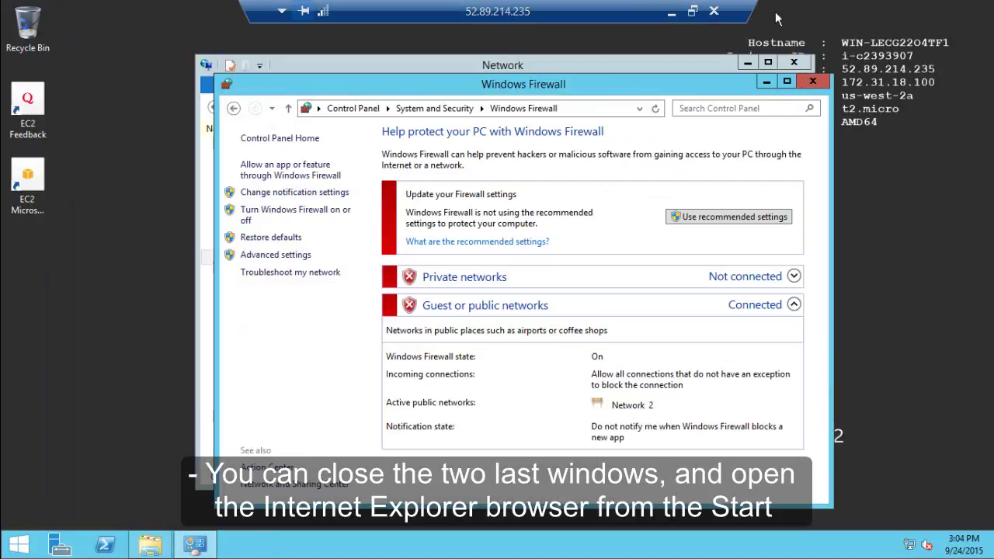
pyautogui.click(810, 82)
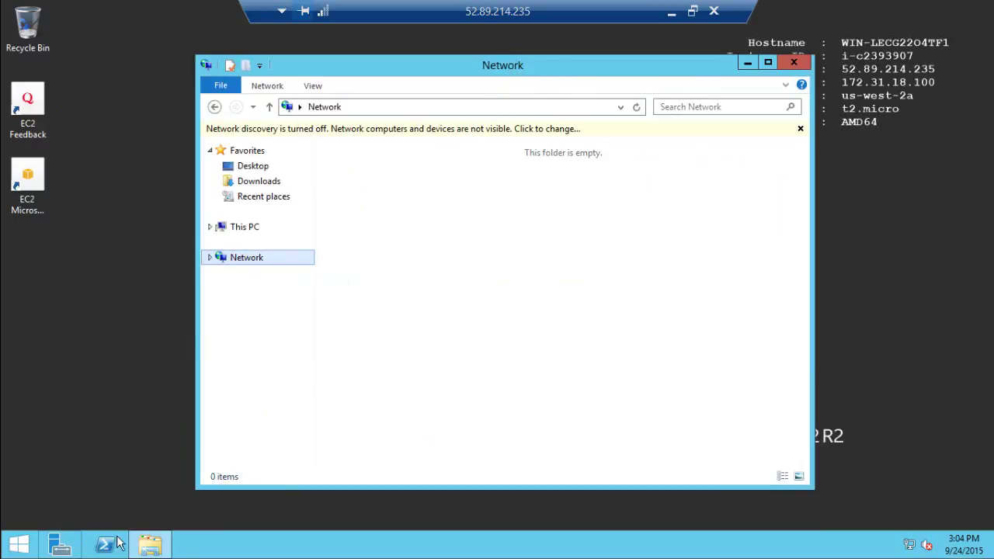
pyautogui.click(19, 544)
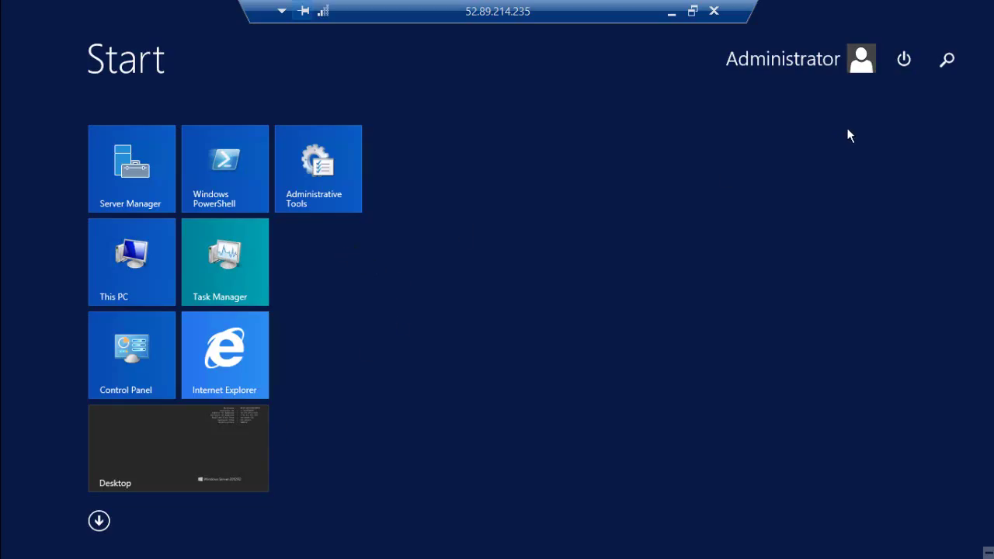
pyautogui.press('super')
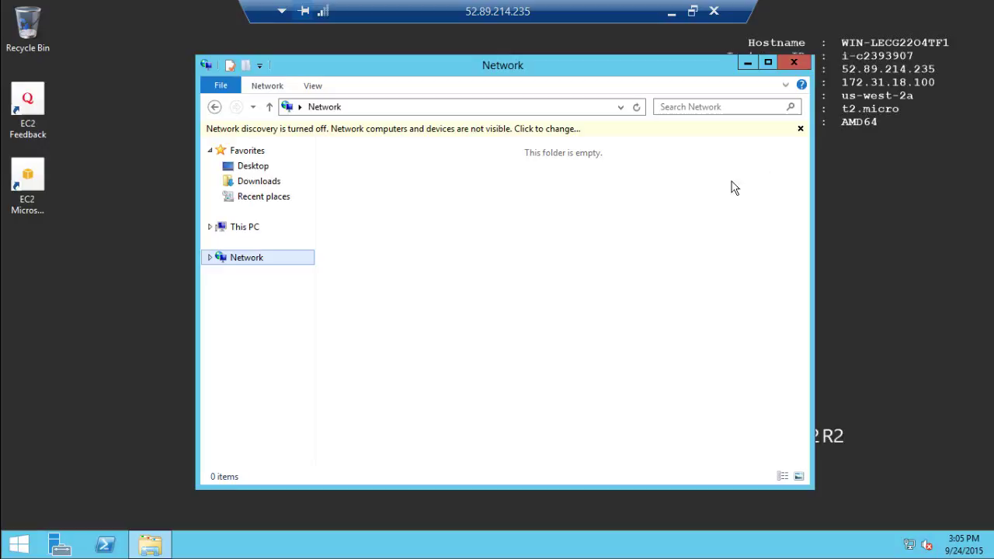
# Step: Enter wampserver.com in the File Explorer address bar
pyautogui.click(498, 106)
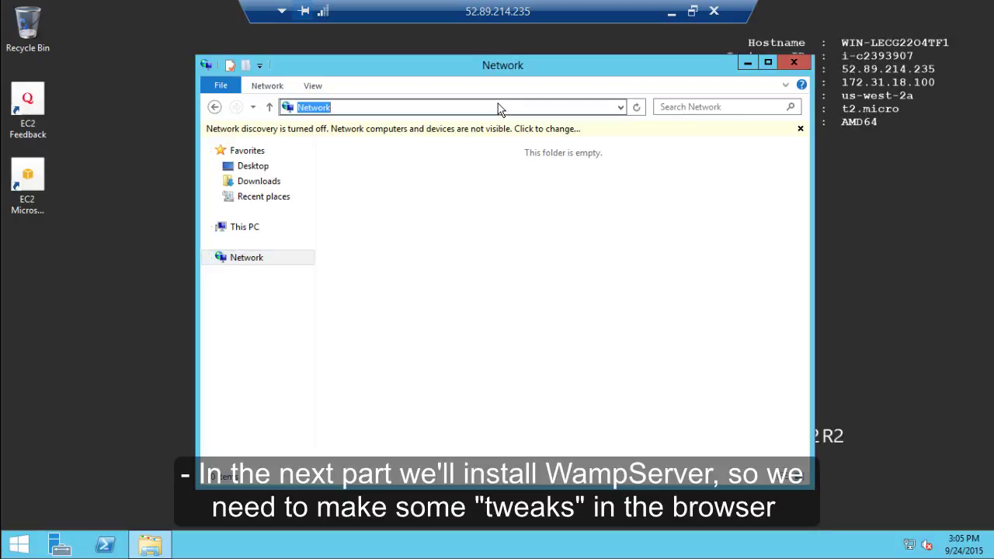
pyautogui.write('wa')
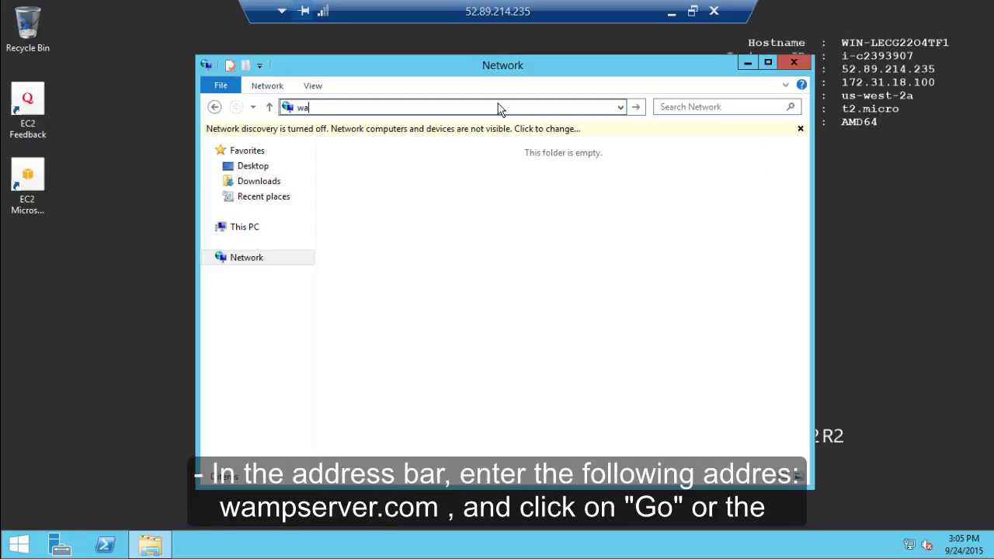
pyautogui.write('mpserver.com')
pyautogui.press('Return')
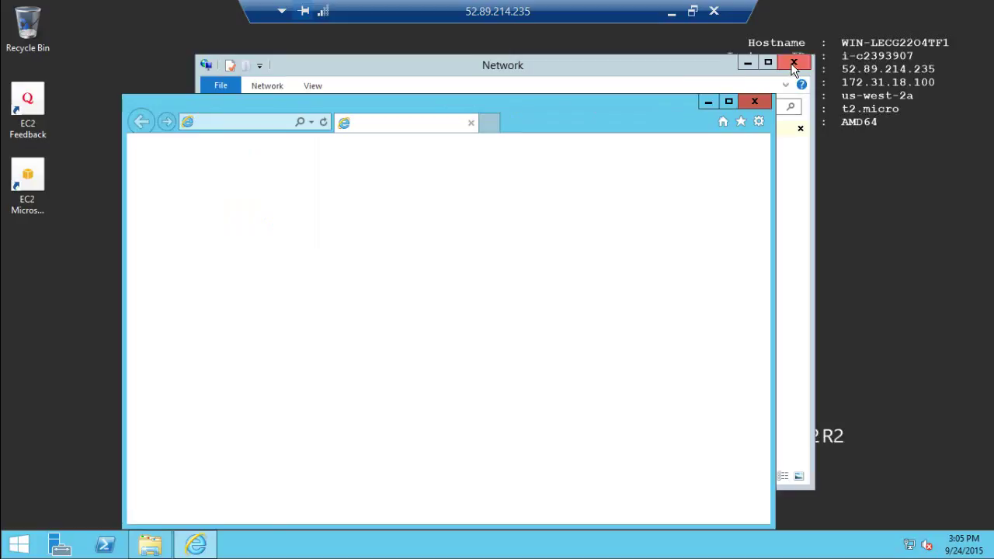
# Step: Close the Network window, dismiss the apis.google.com and platform.twitter.com prompts, maximize, and choose ENGLISH
pyautogui.click(792, 66)
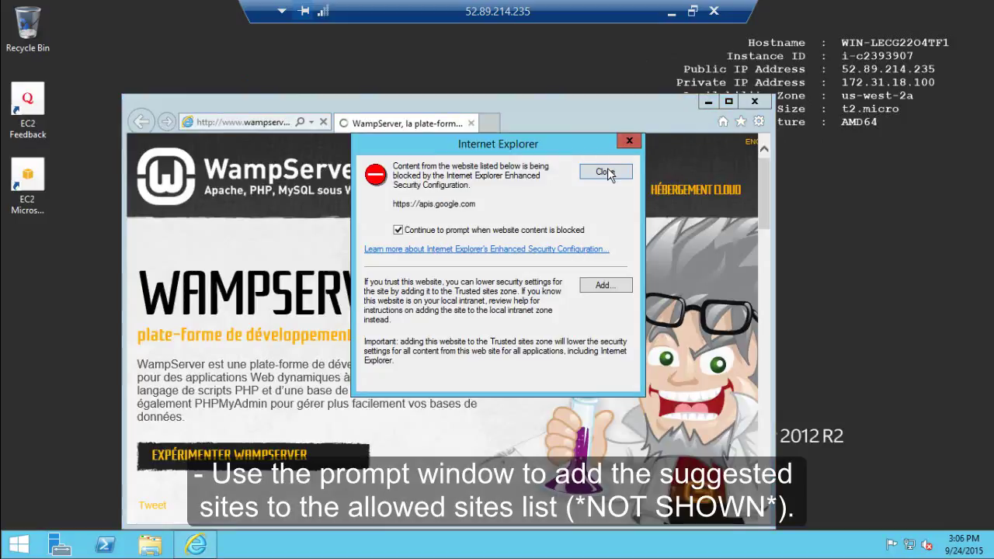
pyautogui.click(605, 173)
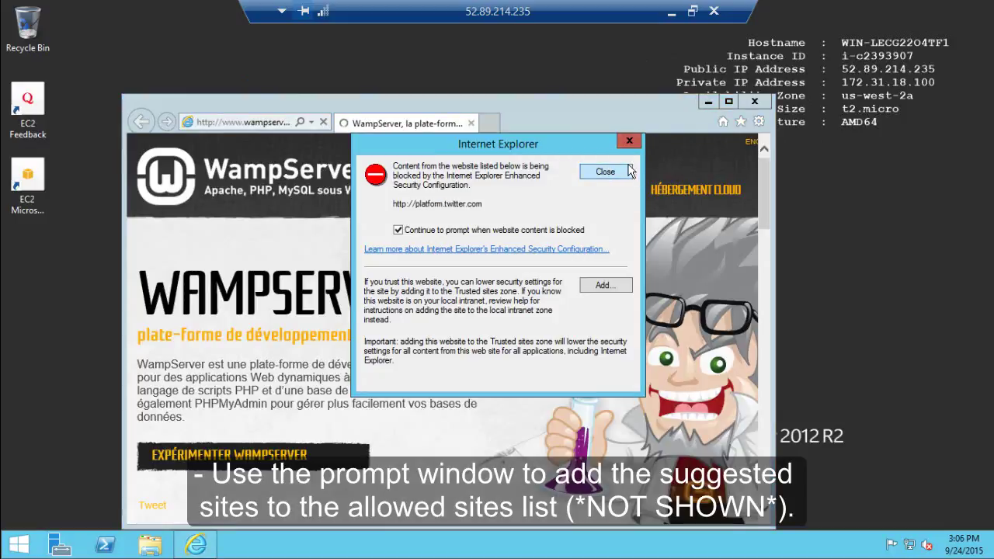
pyautogui.click(398, 230)
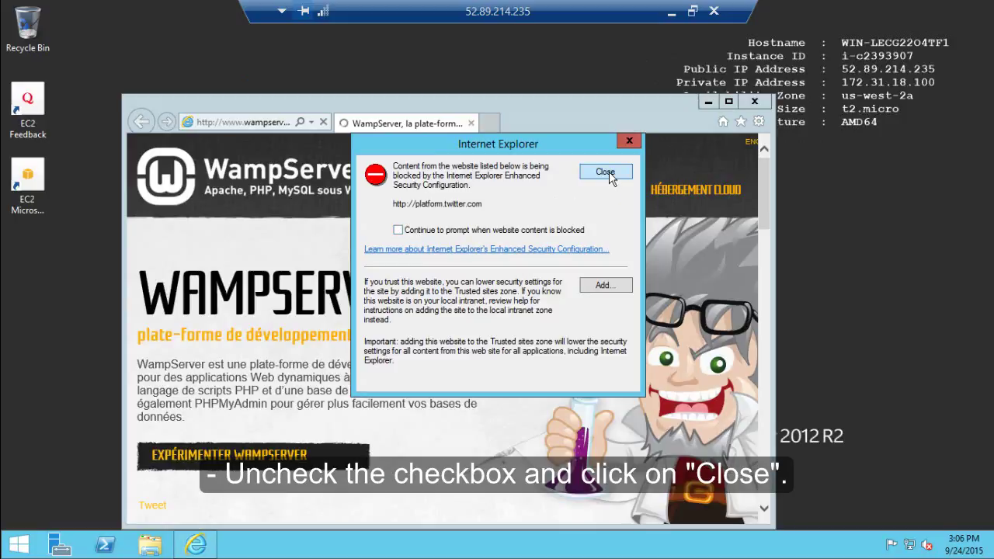
pyautogui.click(607, 174)
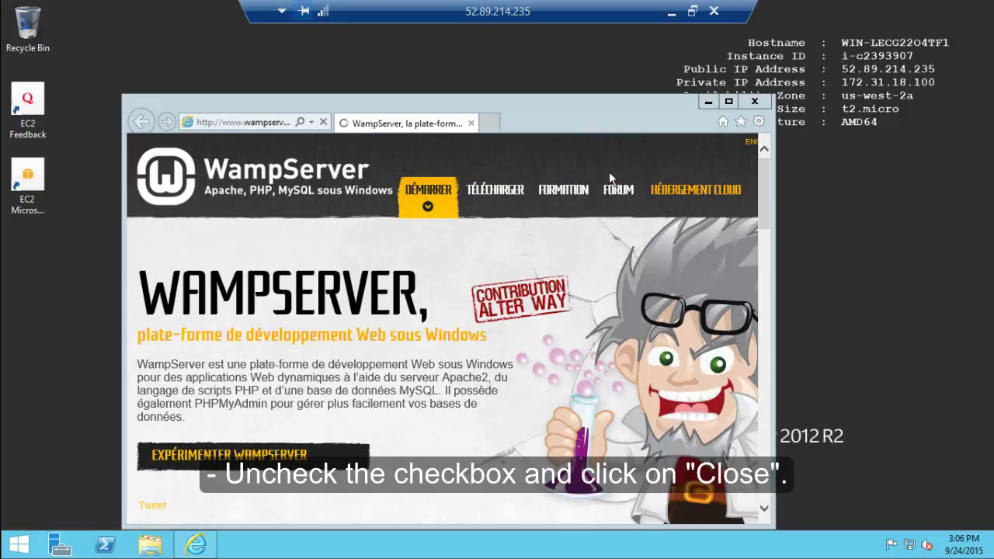
pyautogui.click(728, 101)
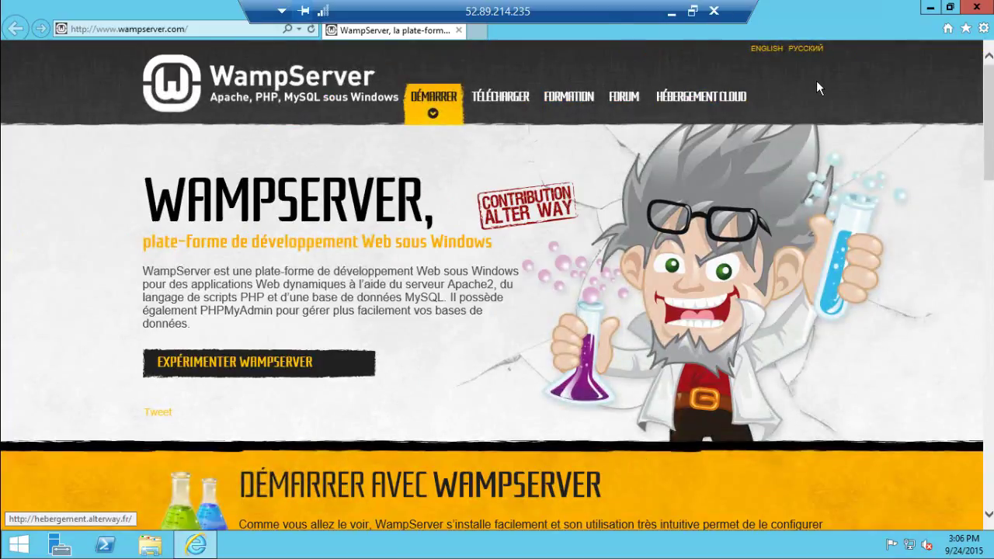
pyautogui.click(769, 52)
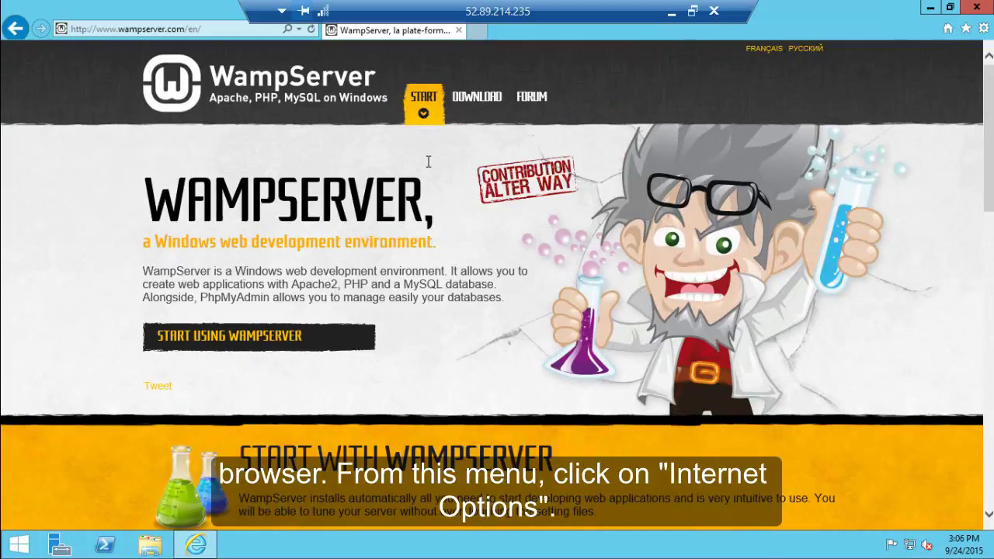
# Step: From Internet Options' Security tab, open Custom level settings for the Internet zone
pyautogui.click(983, 31)
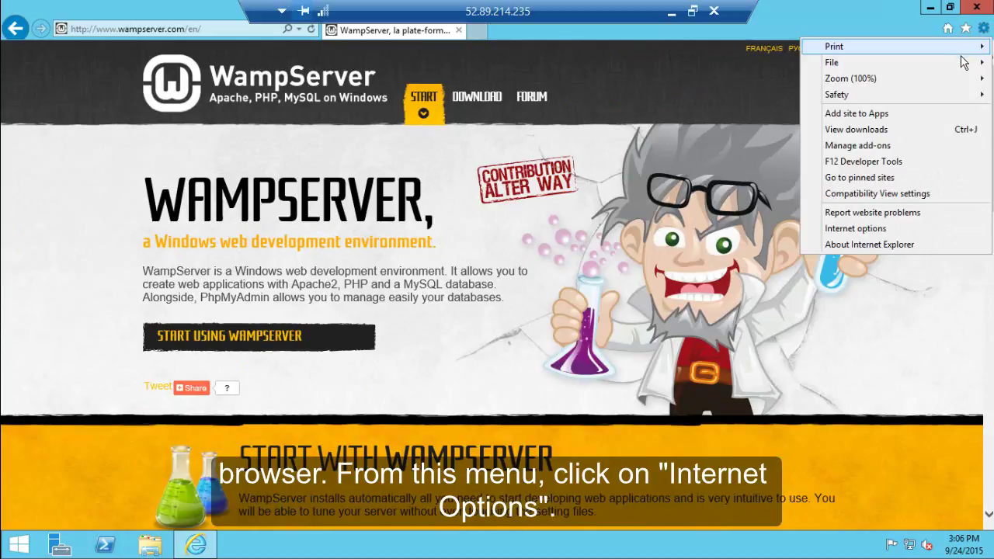
pyautogui.moveTo(961, 65)
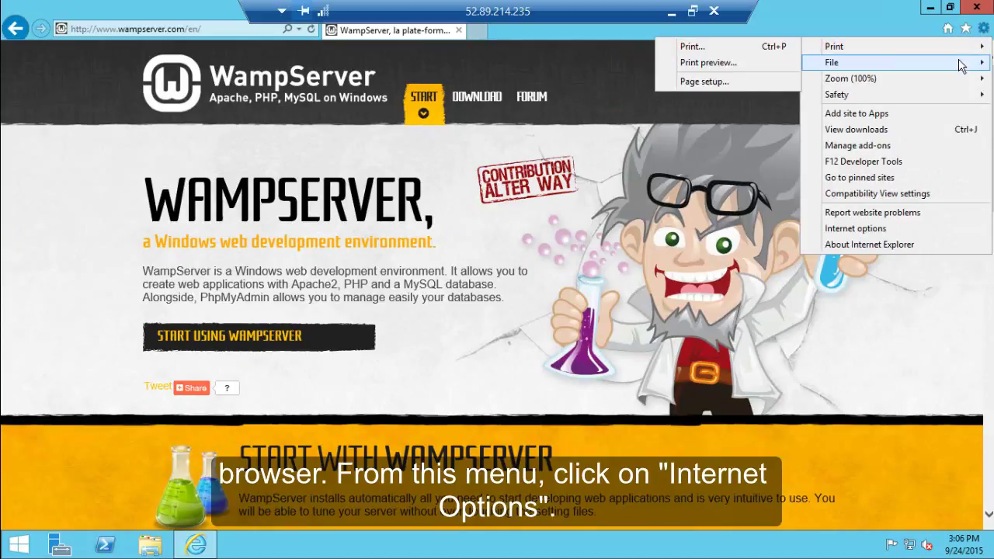
pyautogui.click(887, 234)
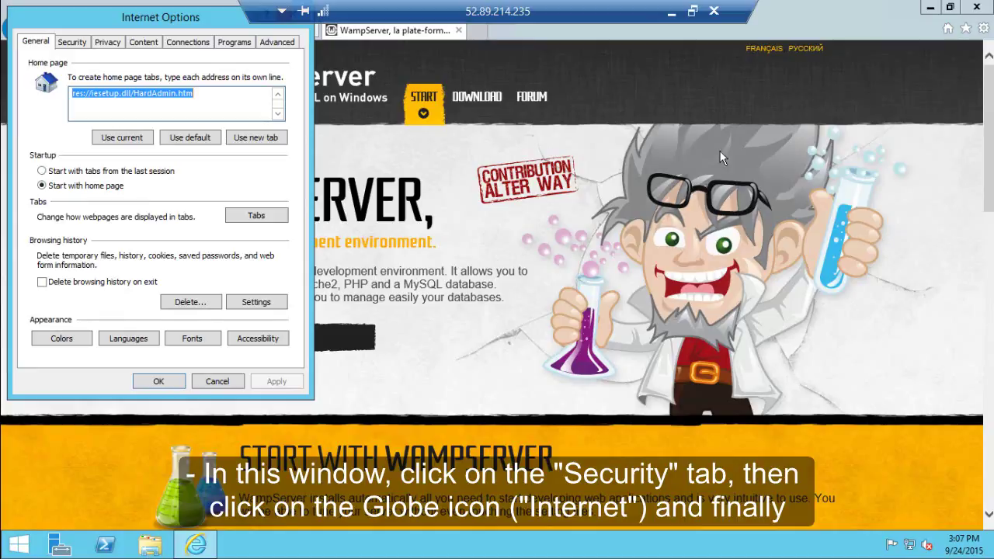
pyautogui.click(72, 43)
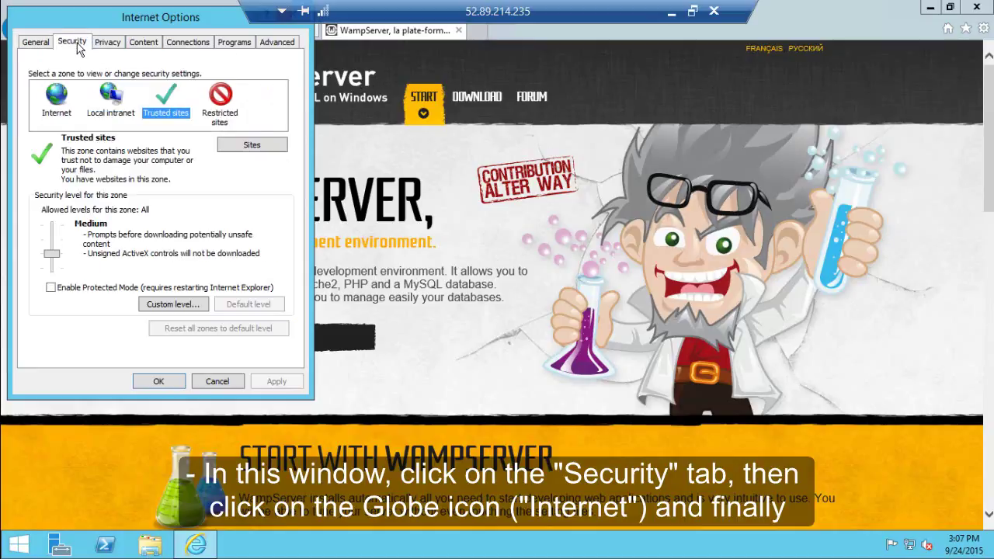
pyautogui.click(59, 107)
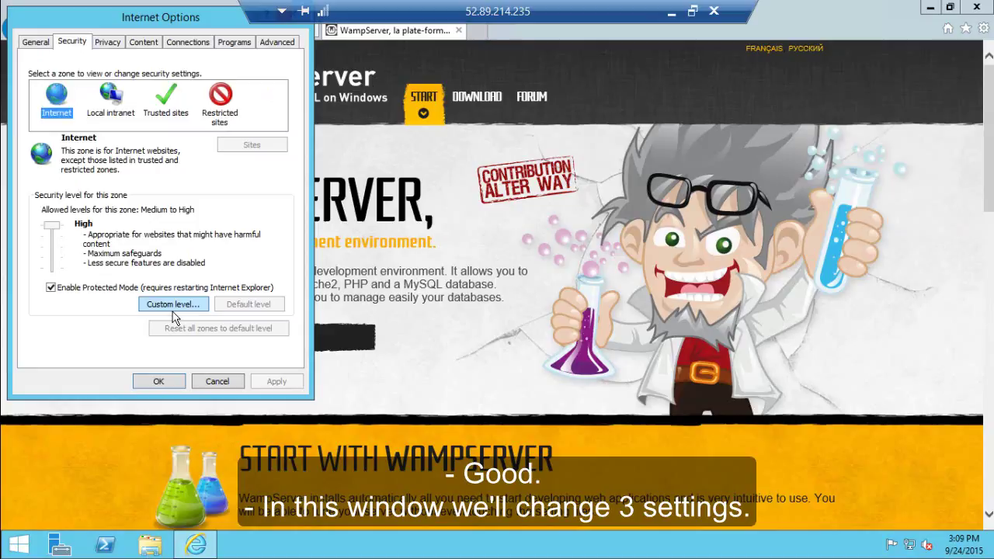
pyautogui.click(172, 304)
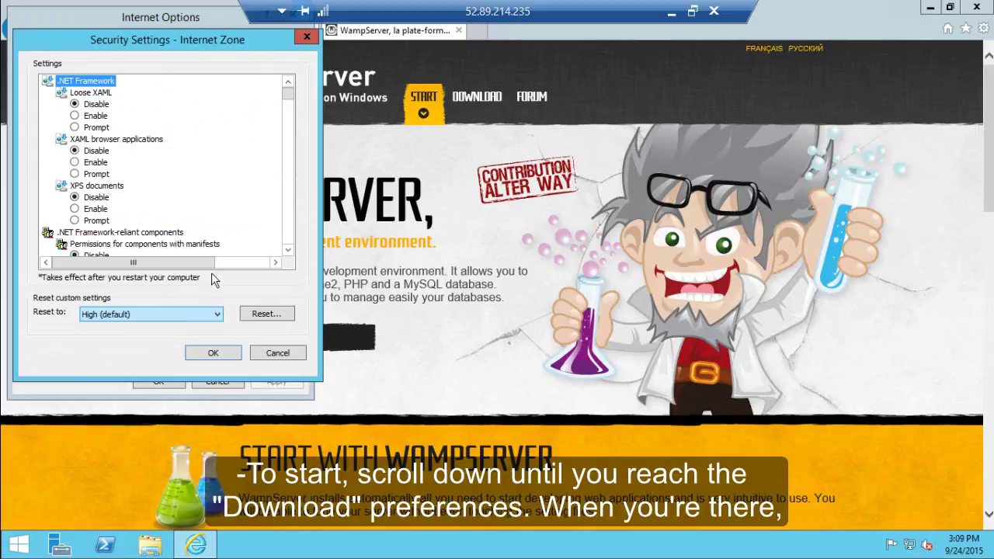
# Step: Enable File download, Font download and Active scripting in the Internet zone's custom security settings
pyautogui.moveTo(289, 253); pyautogui.dragTo(291, 257)
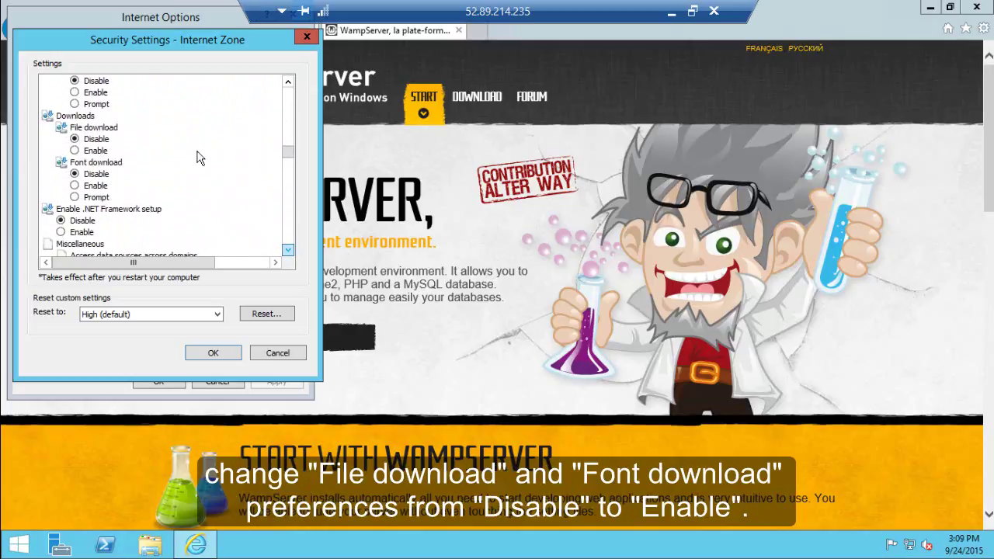
pyautogui.click(75, 151)
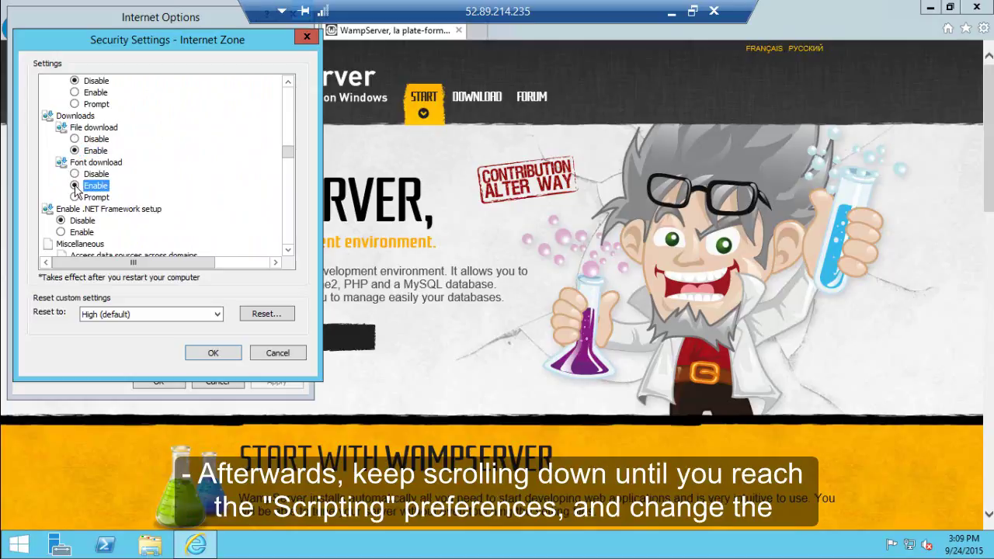
pyautogui.click(75, 187)
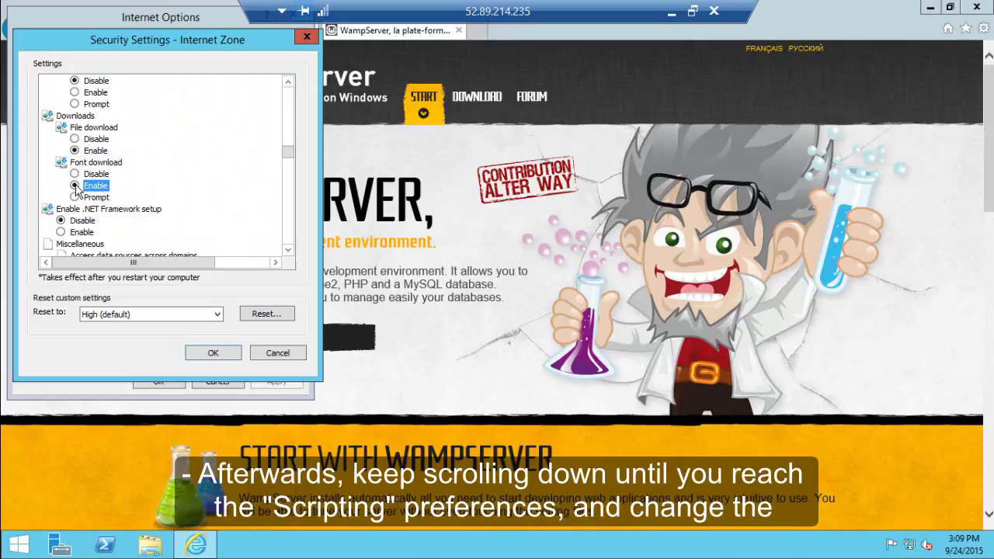
pyautogui.click(287, 250)
pyautogui.moveTo(287, 253); pyautogui.dragTo(287, 253)
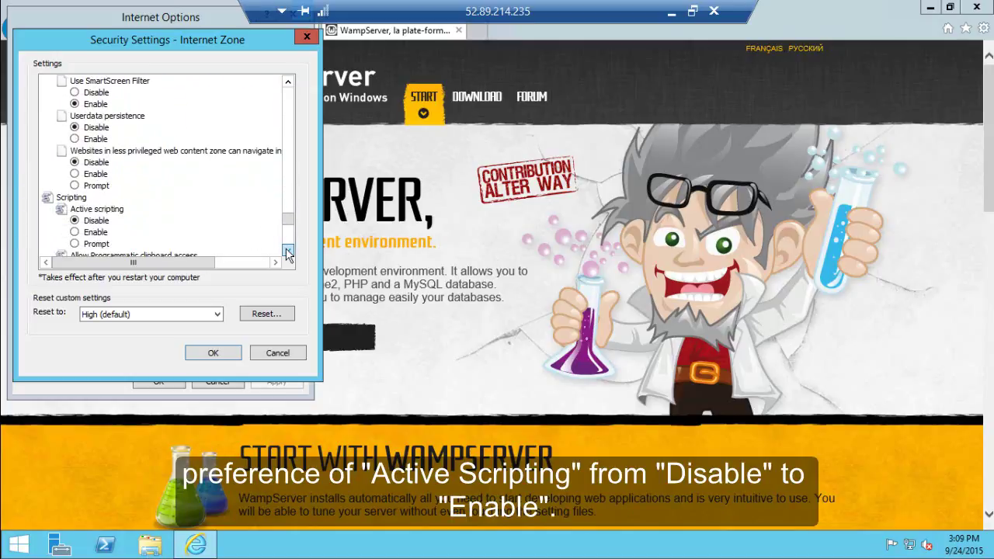
pyautogui.click(74, 233)
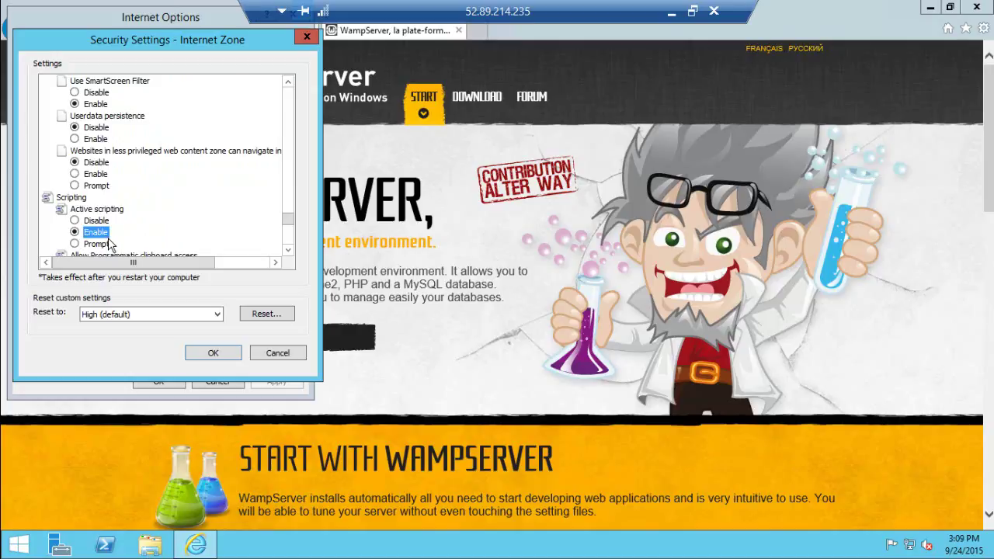
# Step: Confirm and apply the custom Internet zone settings, closing Internet Options
pyautogui.click(212, 354)
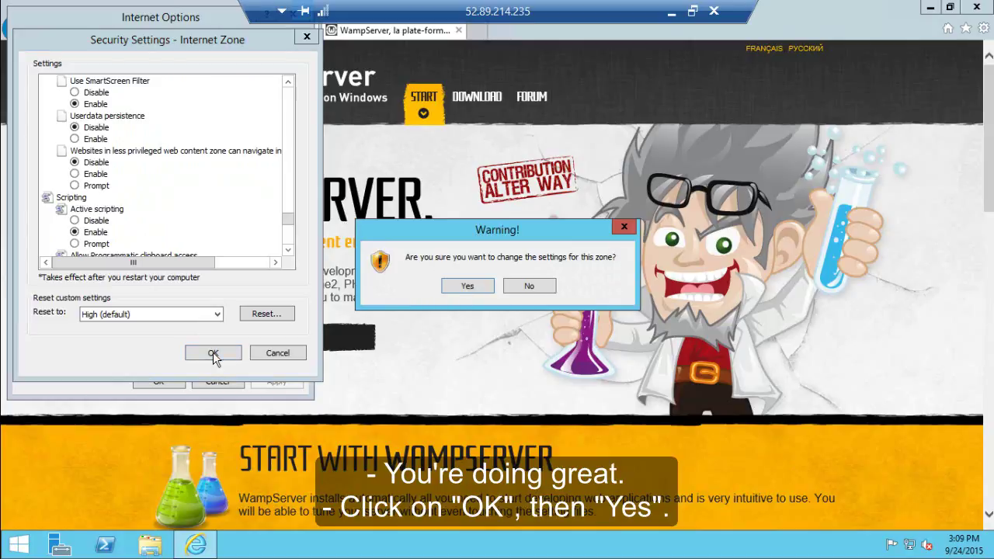
pyautogui.click(467, 287)
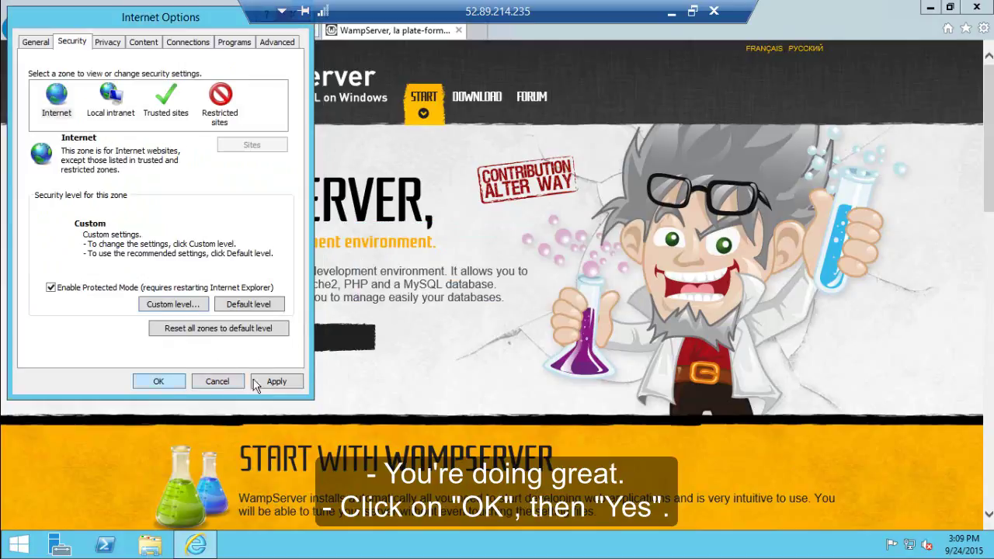
pyautogui.click(278, 382)
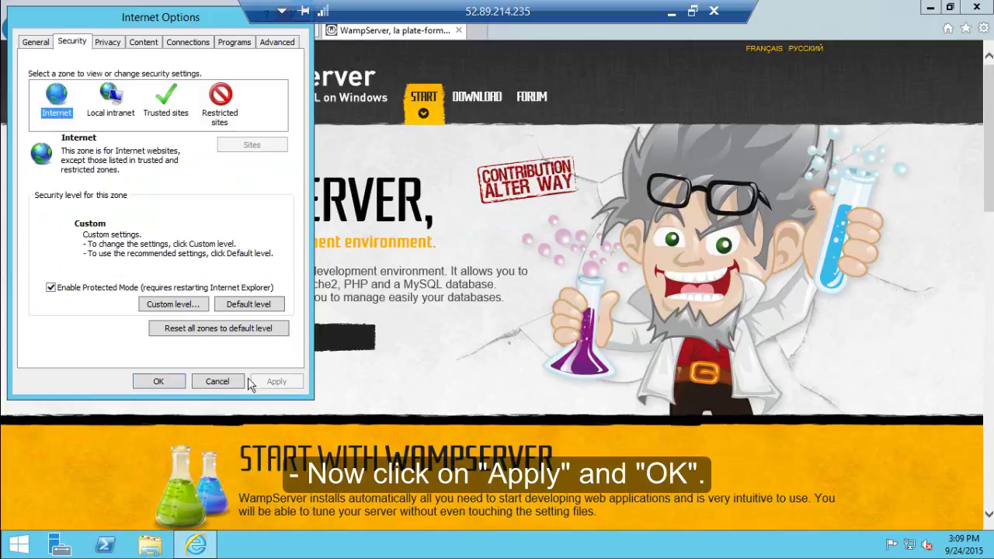
pyautogui.click(159, 382)
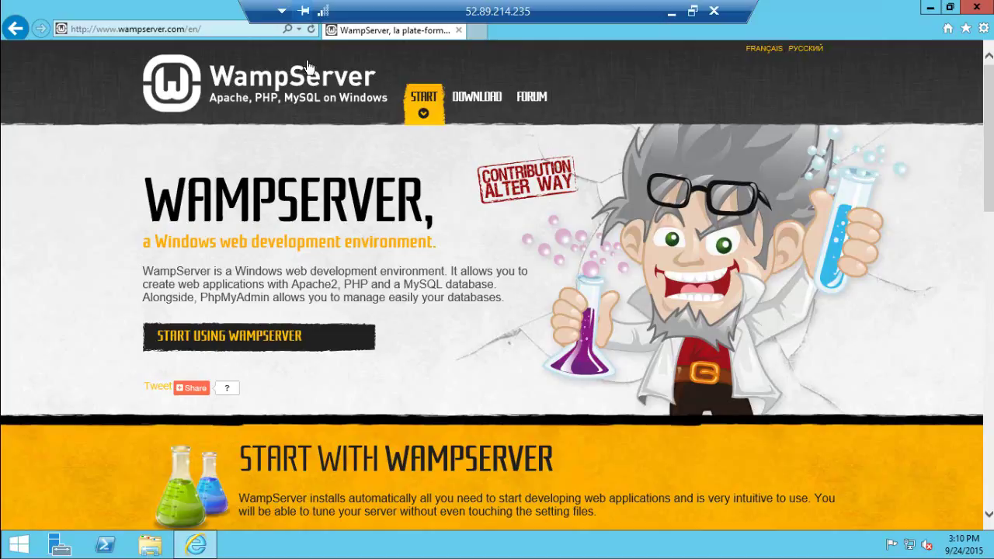
# Step: Reload the WampServer page at wampserver.com/en/ under the new security settings
pyautogui.click(312, 31)
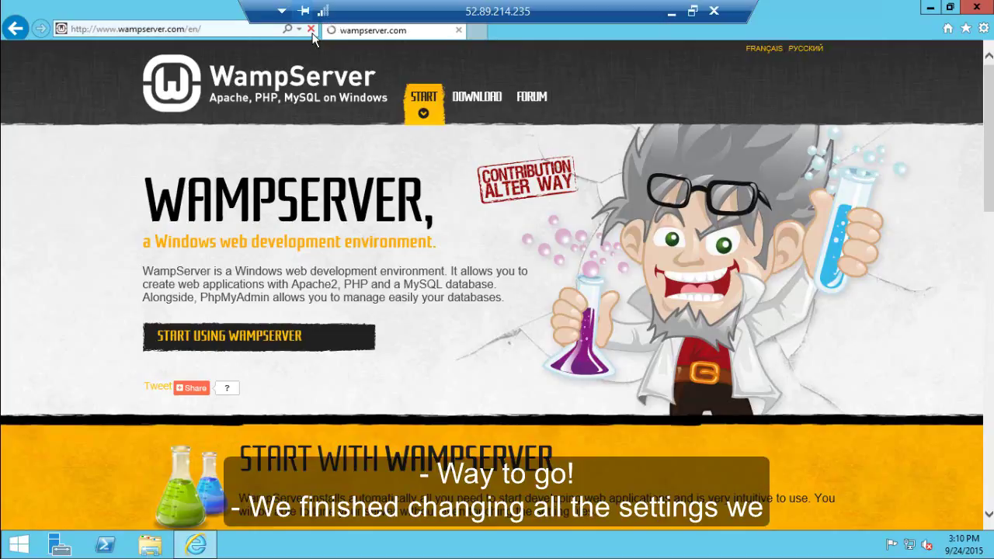